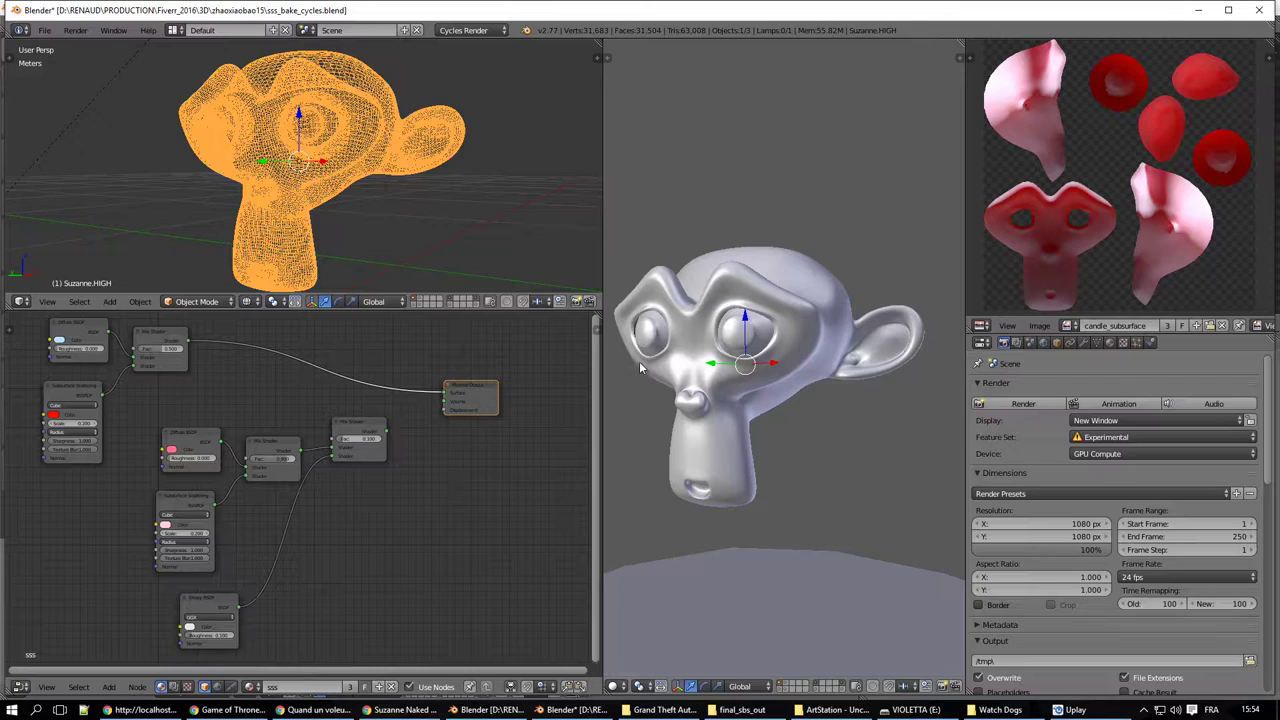
- Show the high-poly Suzanne's red SSS material as a Rendered preview in an enlarged view
key("shift+z")
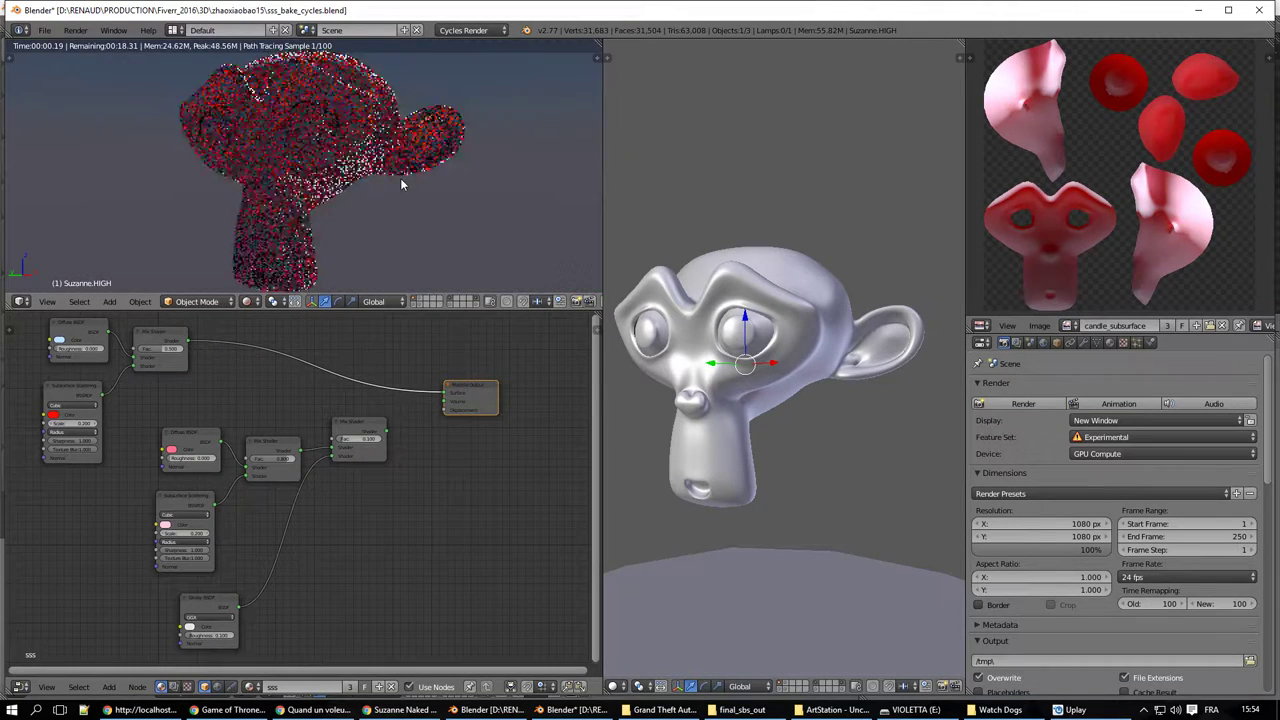
left_click_drag(403, 312, 403, 324)
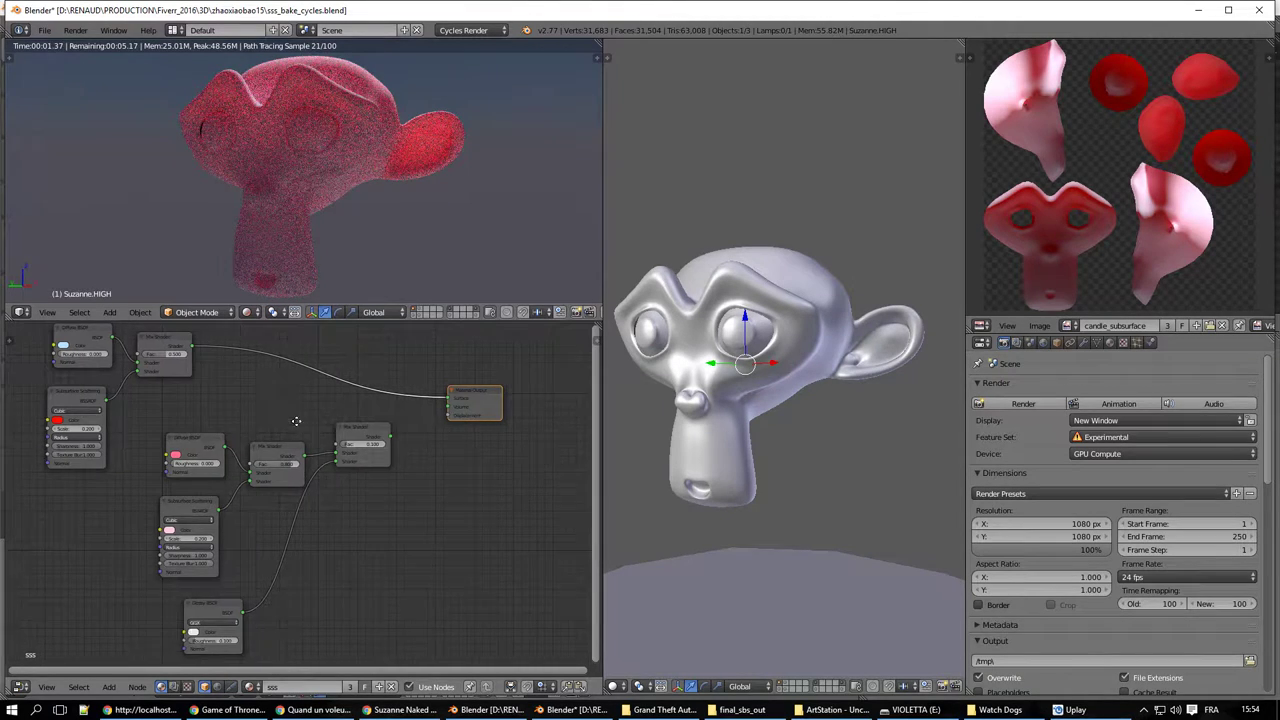
scroll(380, 446, "up", 1)
scroll(380, 446, "up", 1)
scroll(379, 446, "up", 1)
scroll(316, 378, "up", 1)
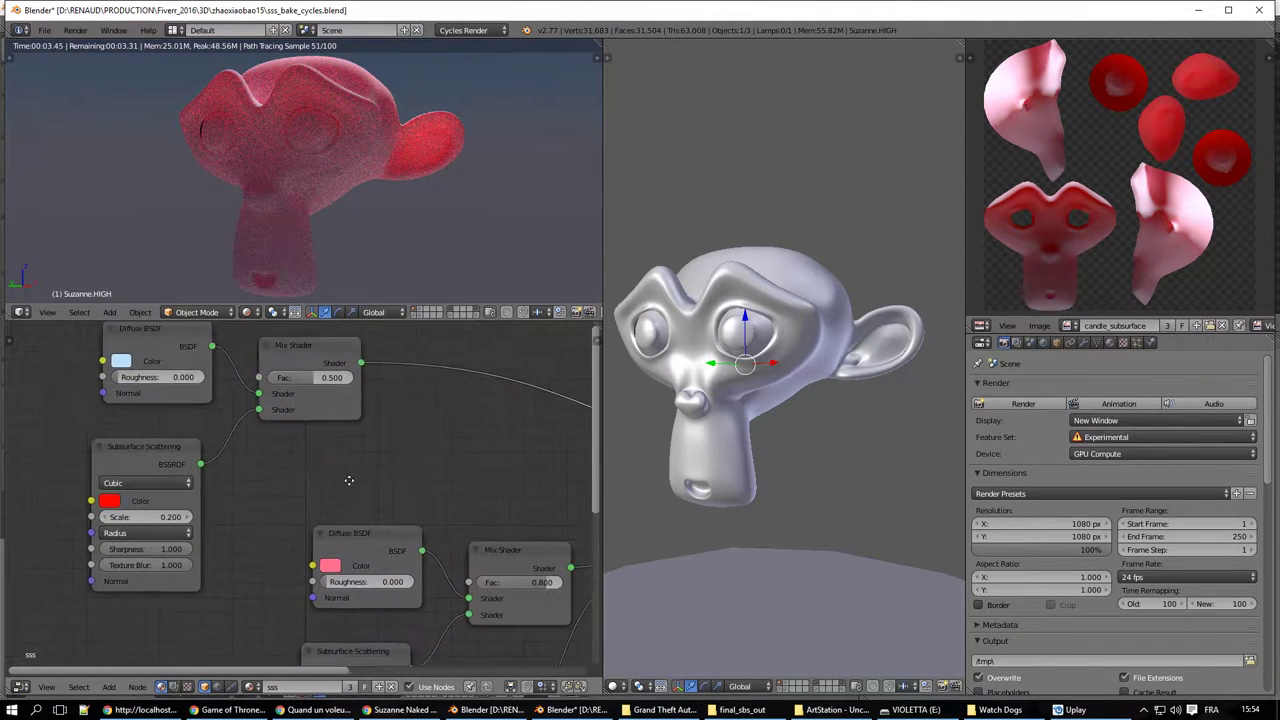
scroll(349, 480, "up", 1)
scroll(352, 505, "up", 1)
scroll(340, 495, "up", 1)
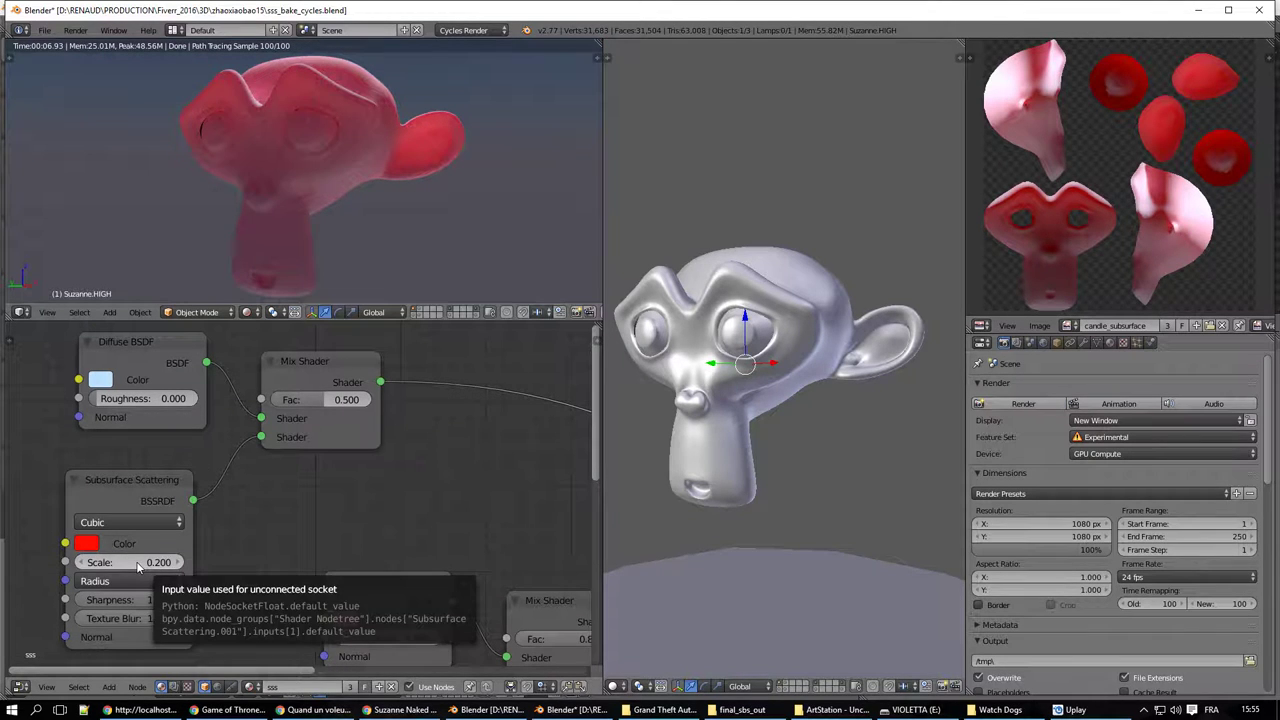
- Move the Material Output node next to the first Mix Shader in the node editor
left_click(300, 531)
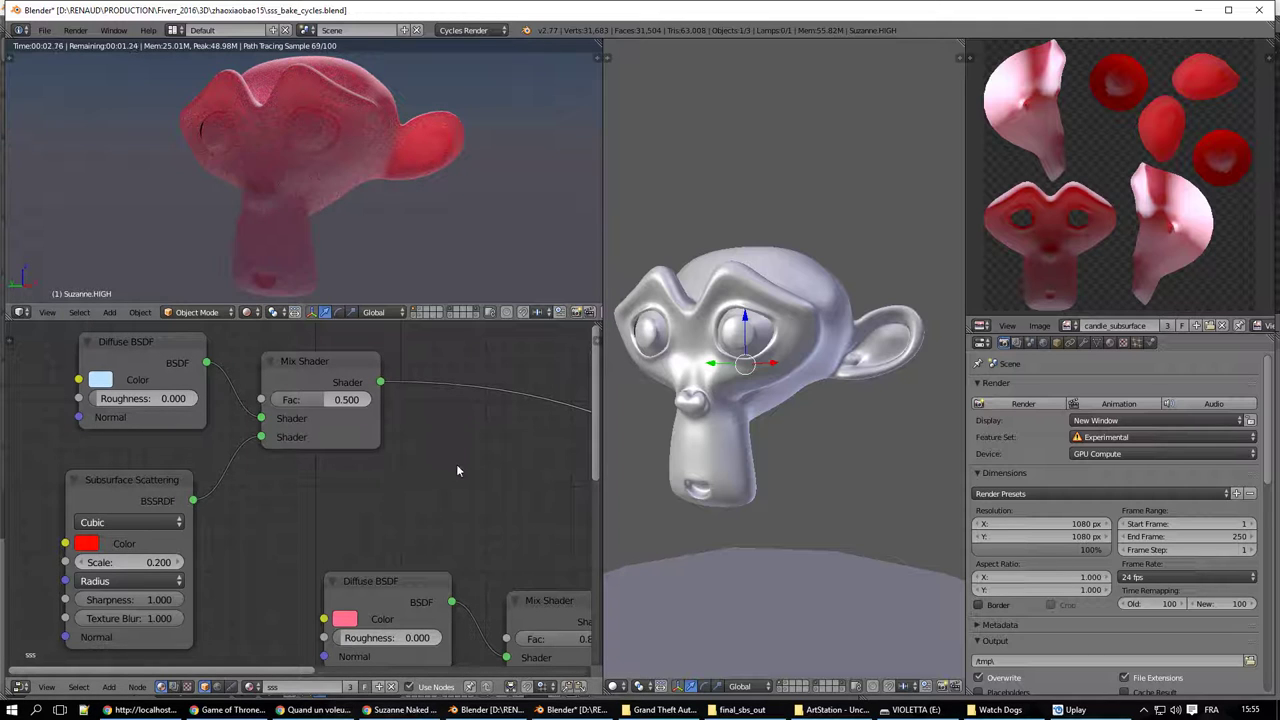
middle_click_drag(447, 462, 203, 451)
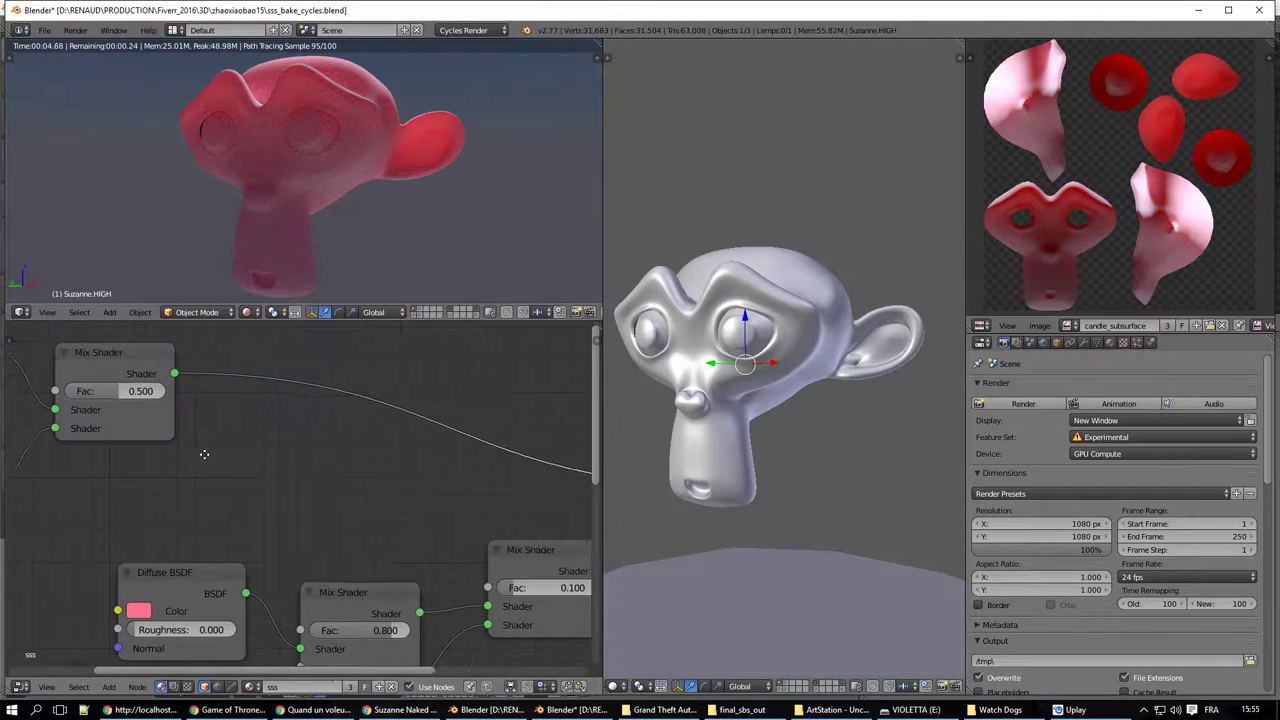
mouse_move(494, 451)
middle_mouse_down()
mouse_move(437, 459)
mouse_move(206, 429)
middle_mouse_up()
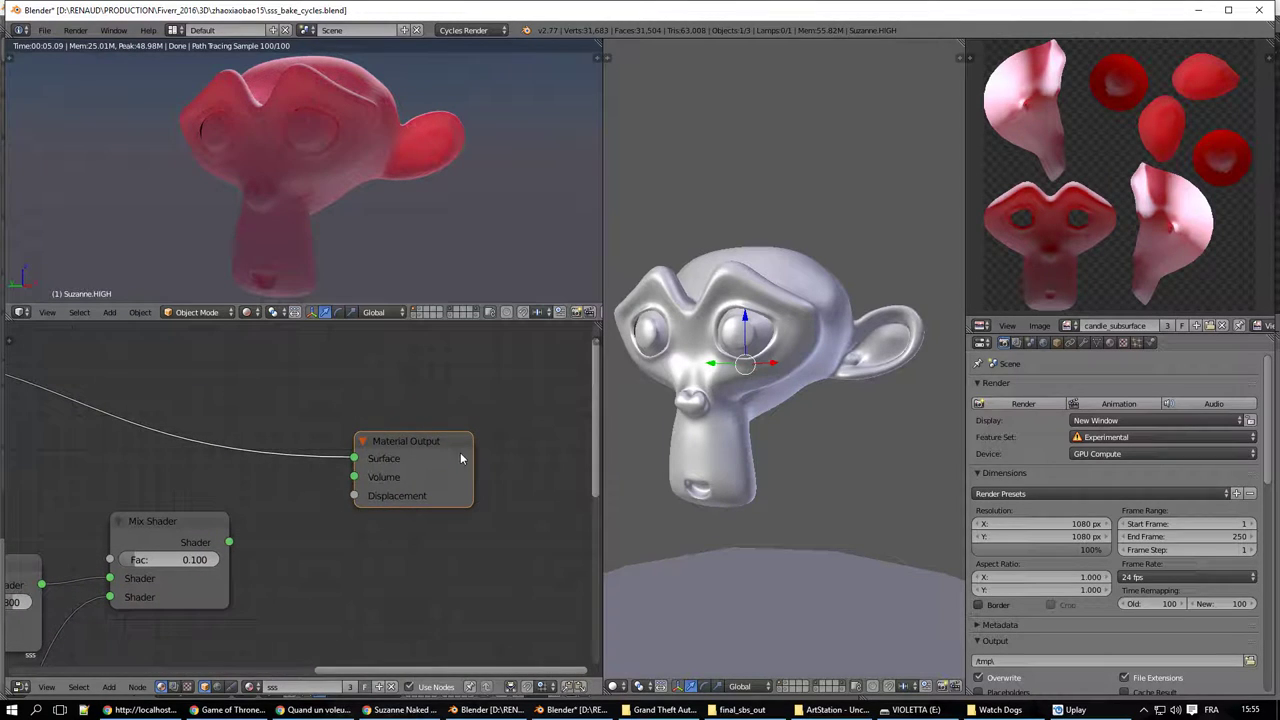
mouse_move(460, 452)
left_mouse_down()
mouse_move(331, 403)
mouse_move(142, 372)
left_mouse_up()
mouse_move(48, 456)
middle_mouse_down()
mouse_move(430, 480)
mouse_move(460, 470)
middle_mouse_up()
scroll(470, 455, "down", 2)
left_click_drag(510, 450, 367, 432)
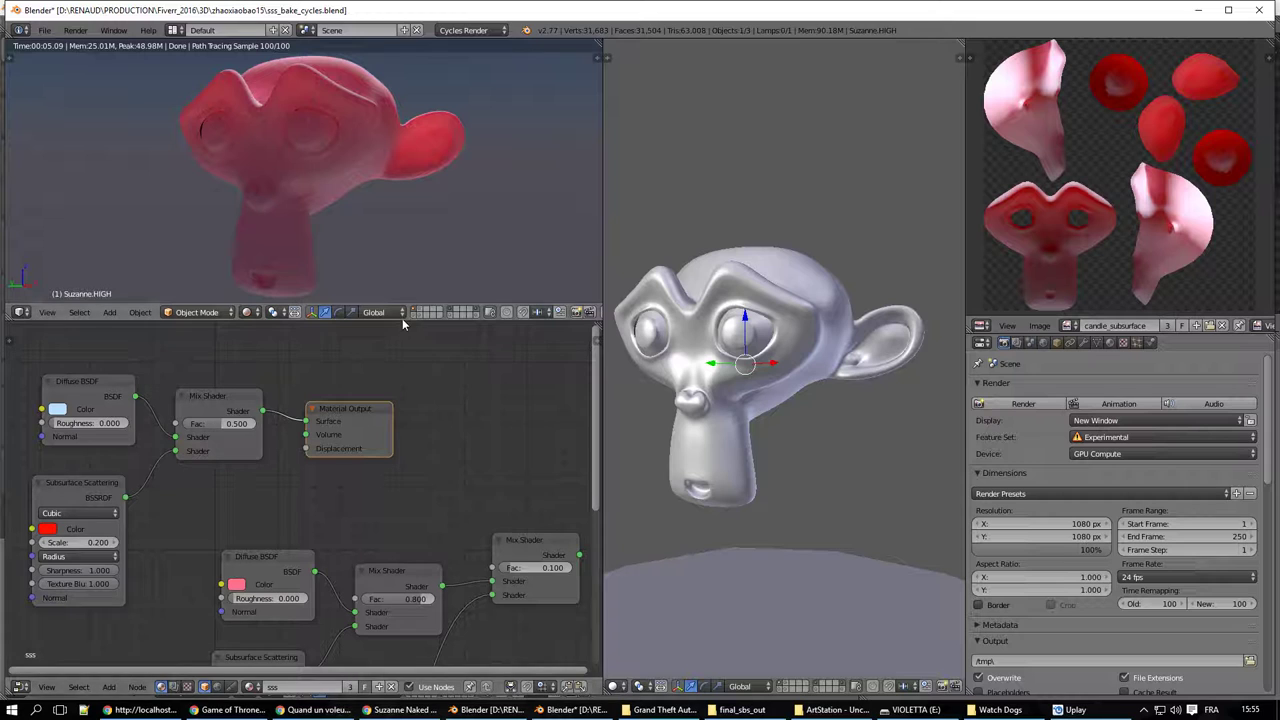
- Return to solid shading and select Suzanne.LOW on the low-poly layer
left_click_drag(403, 322, 403, 368)
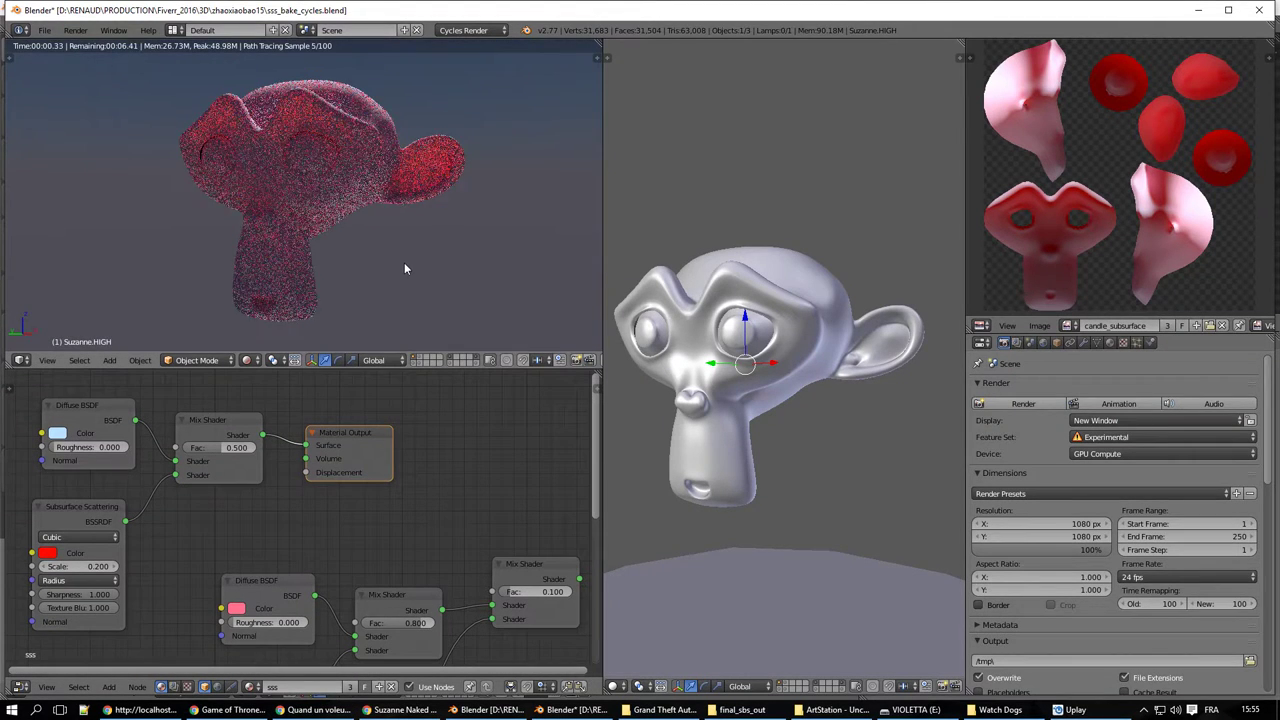
key("z")
key("z")
scroll(727, 335, "down", 1)
scroll(727, 335, "down", 1)
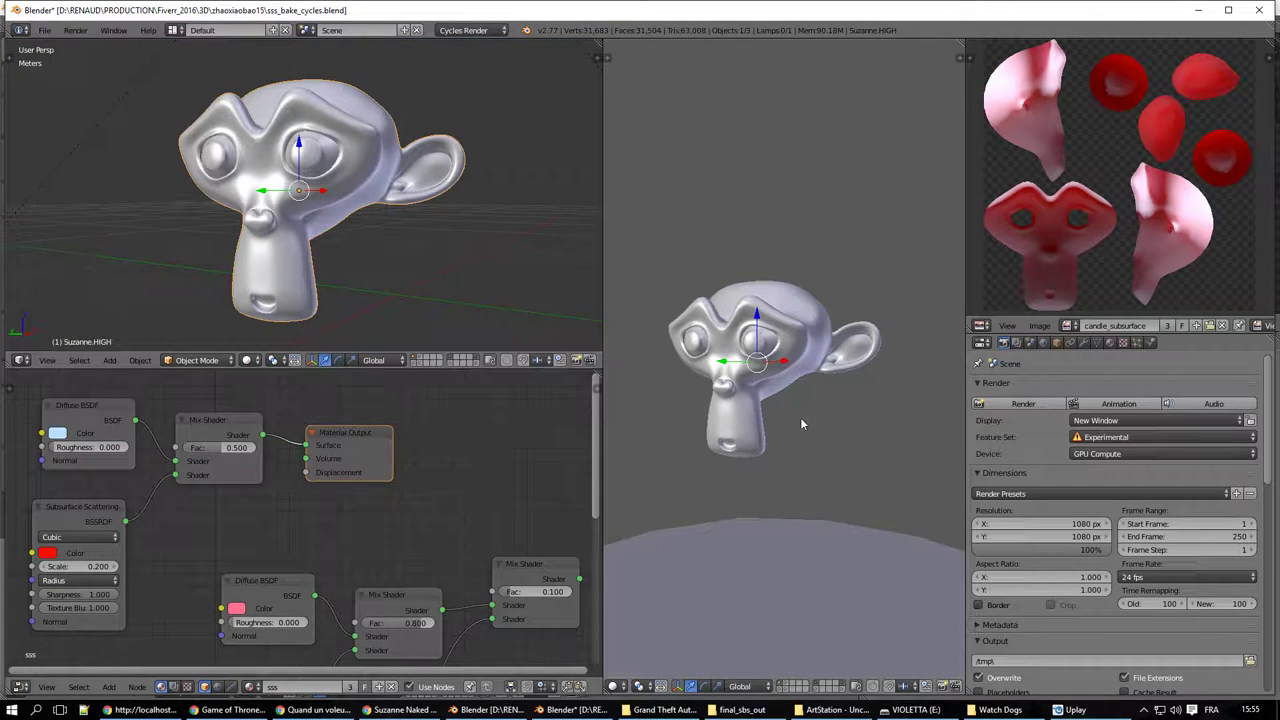
middle_click_drag(803, 423, 753, 317, "shift")
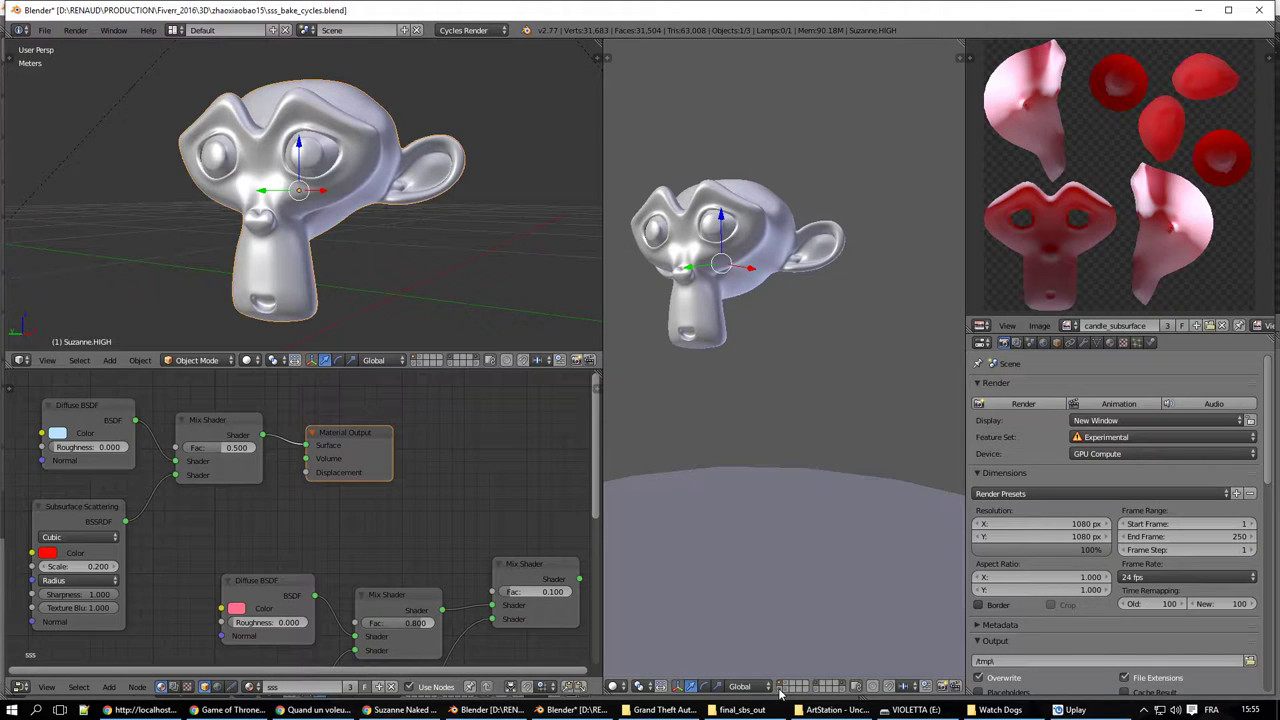
left_click(781, 689)
right_click(762, 310)
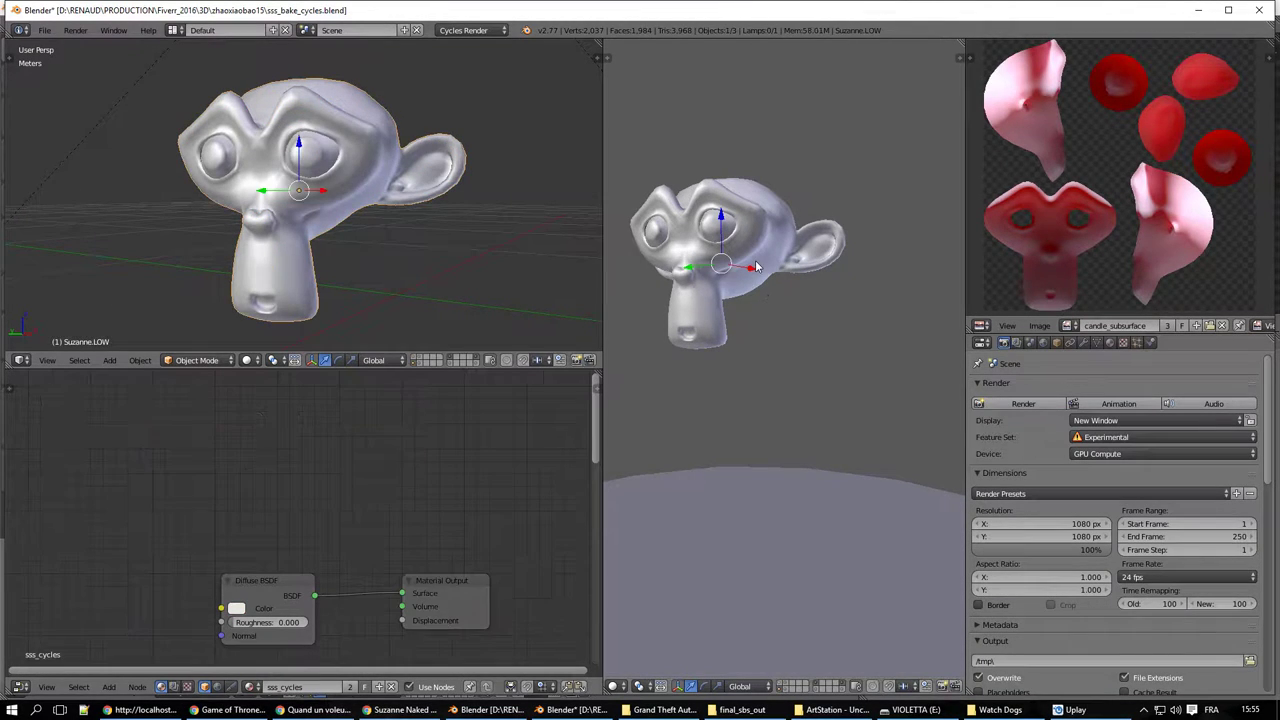
- Enlarge the image editor to display Suzanne.LOW's baked red texture, returning to Object Mode
key("Tab")
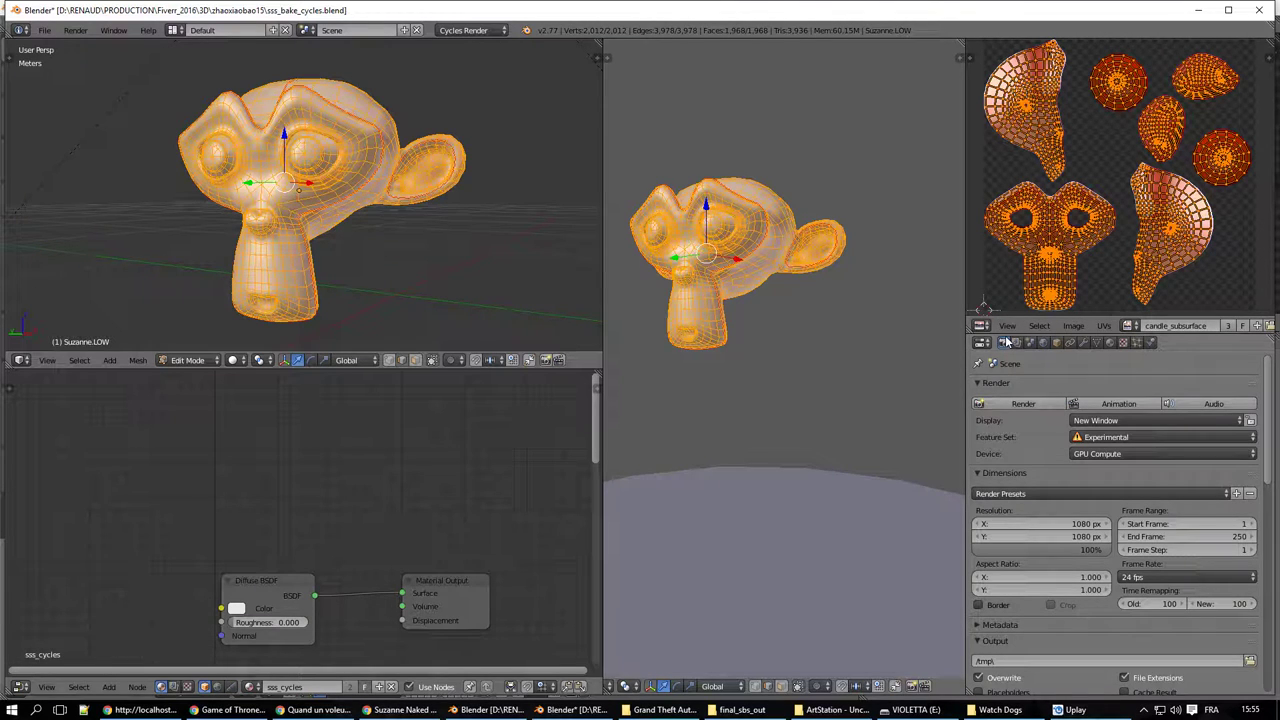
left_click_drag(1006, 334, 996, 474)
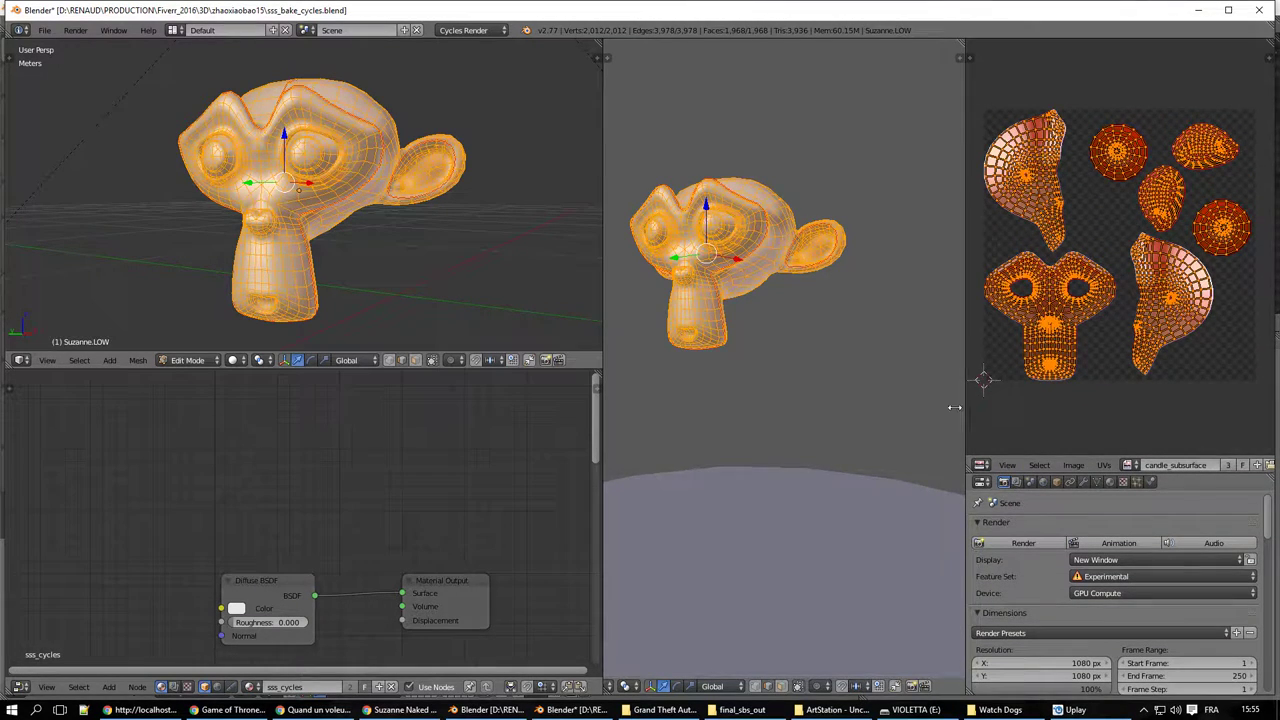
left_click_drag(954, 407, 882, 407)
middle_click_drag(723, 335, 771, 370)
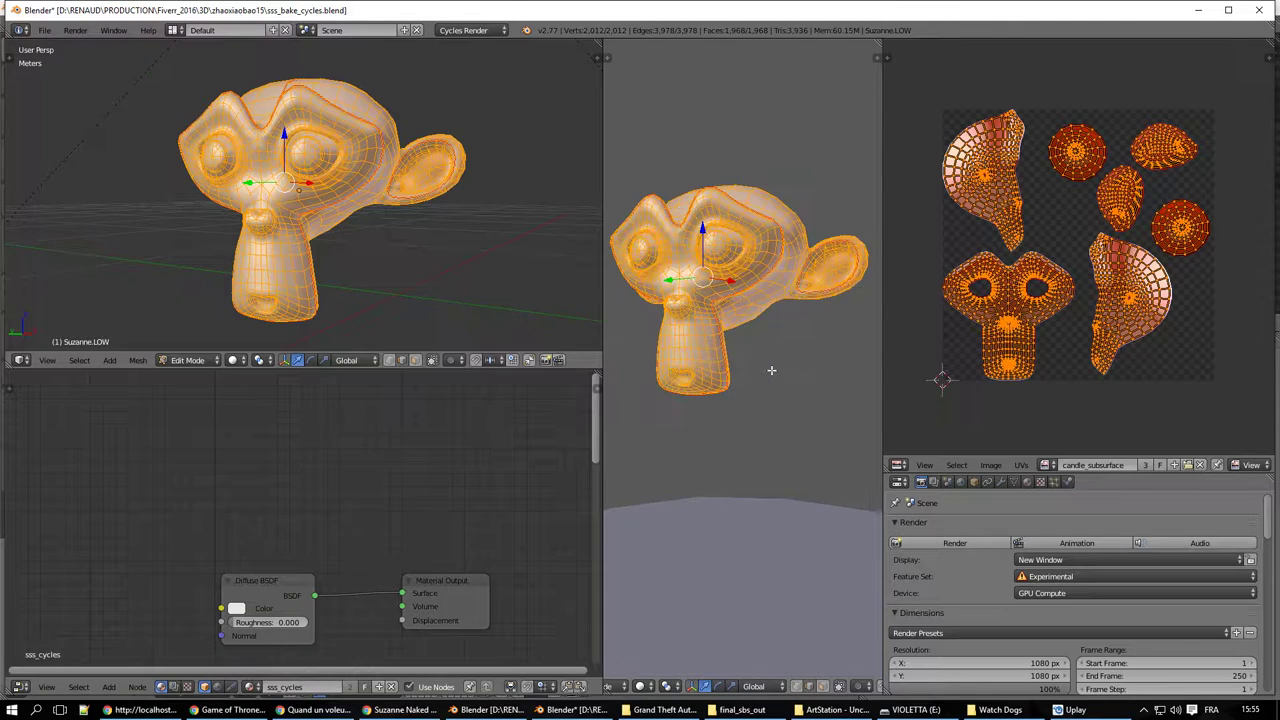
key("Tab")
- Show the high-poly layer in wireframe, select Suzanne.HIGH, then add Suzanne.LOW as active
left_click(823, 686, "shift")
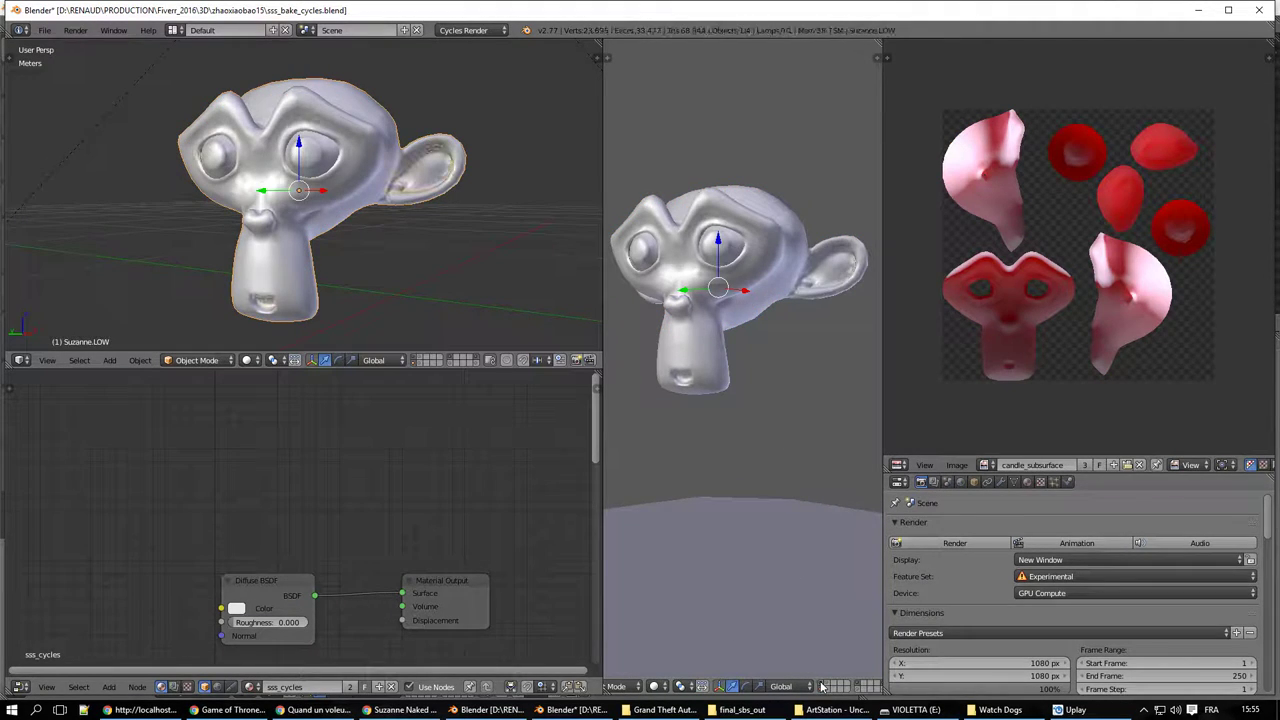
key("z")
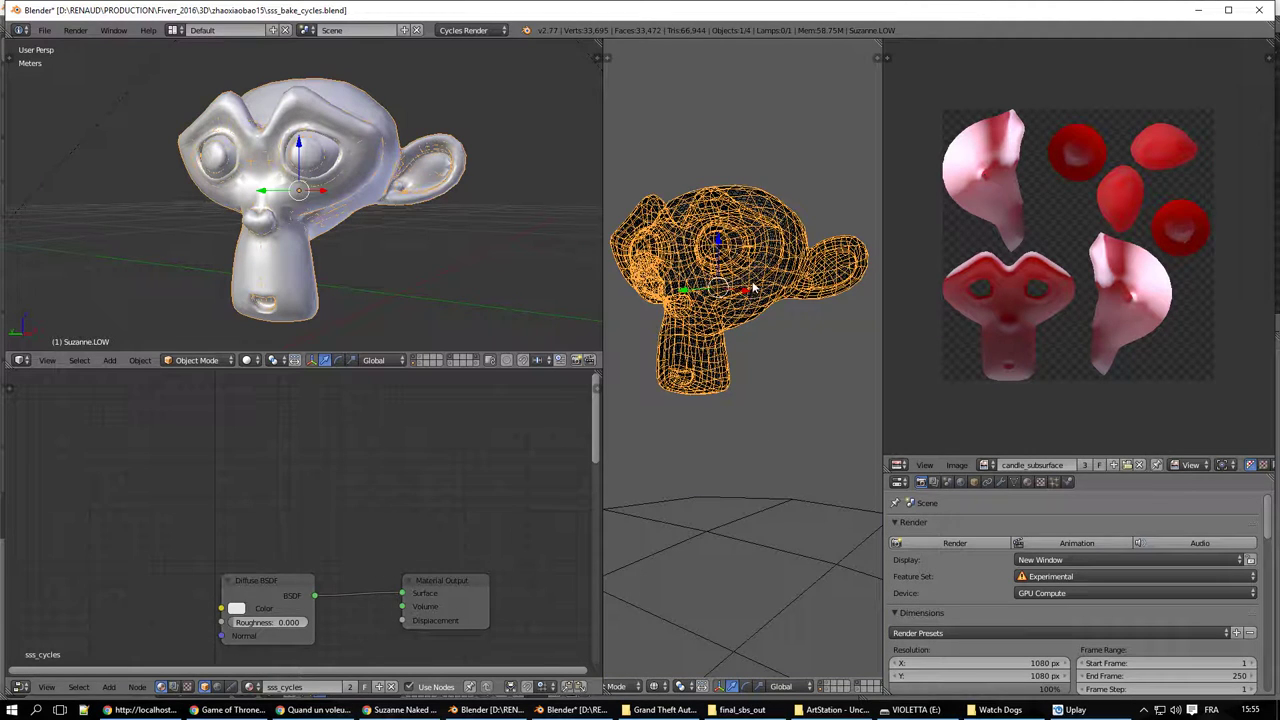
right_click(755, 287)
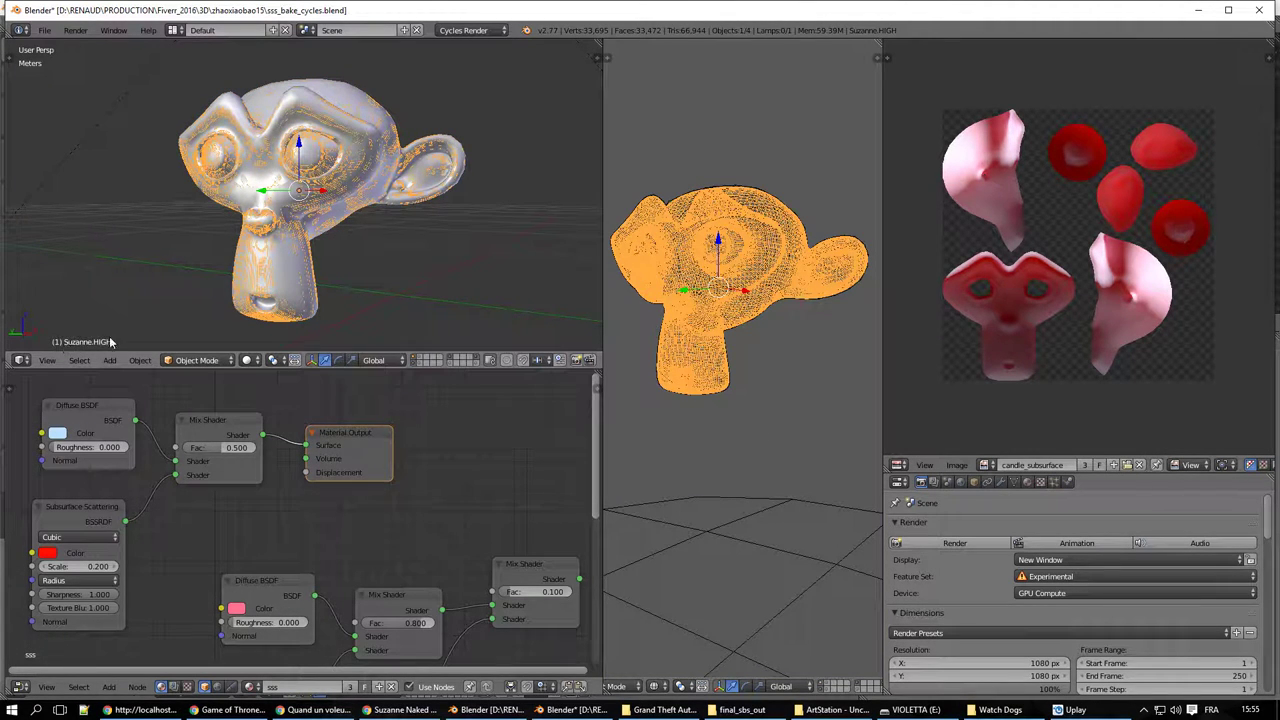
right_click(773, 296, "shift")
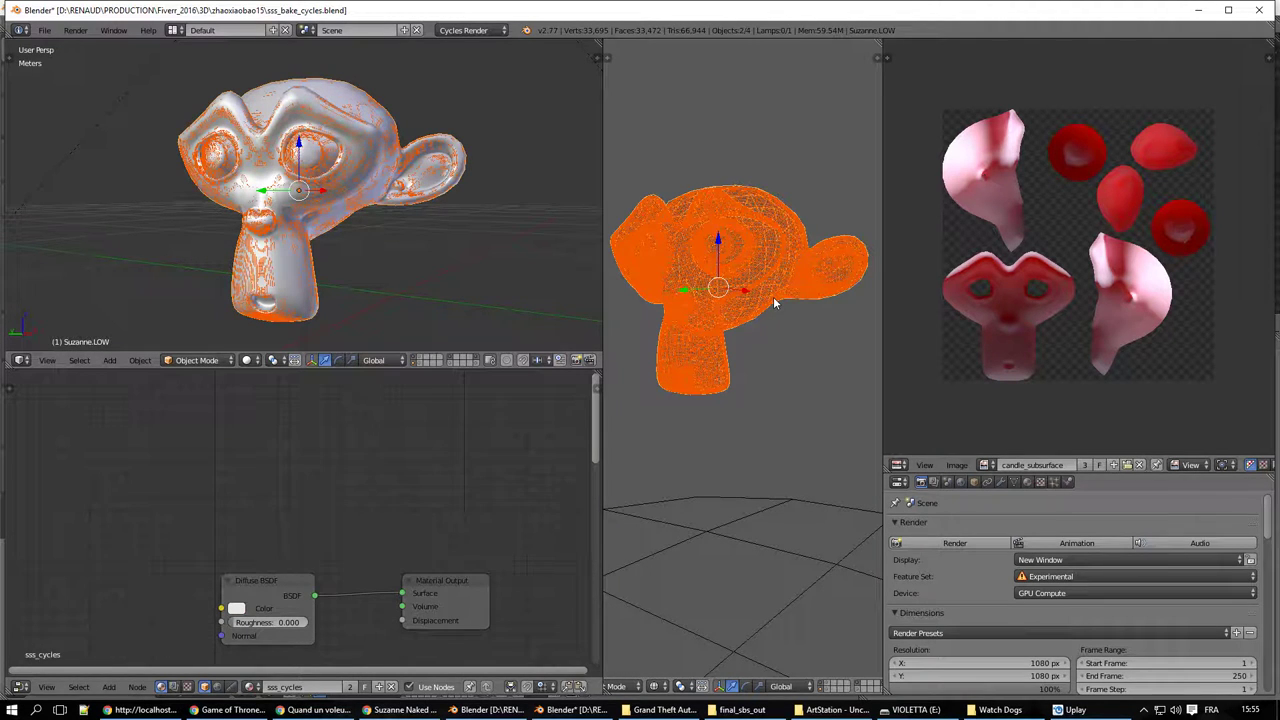
key("Tab")
key("Tab")
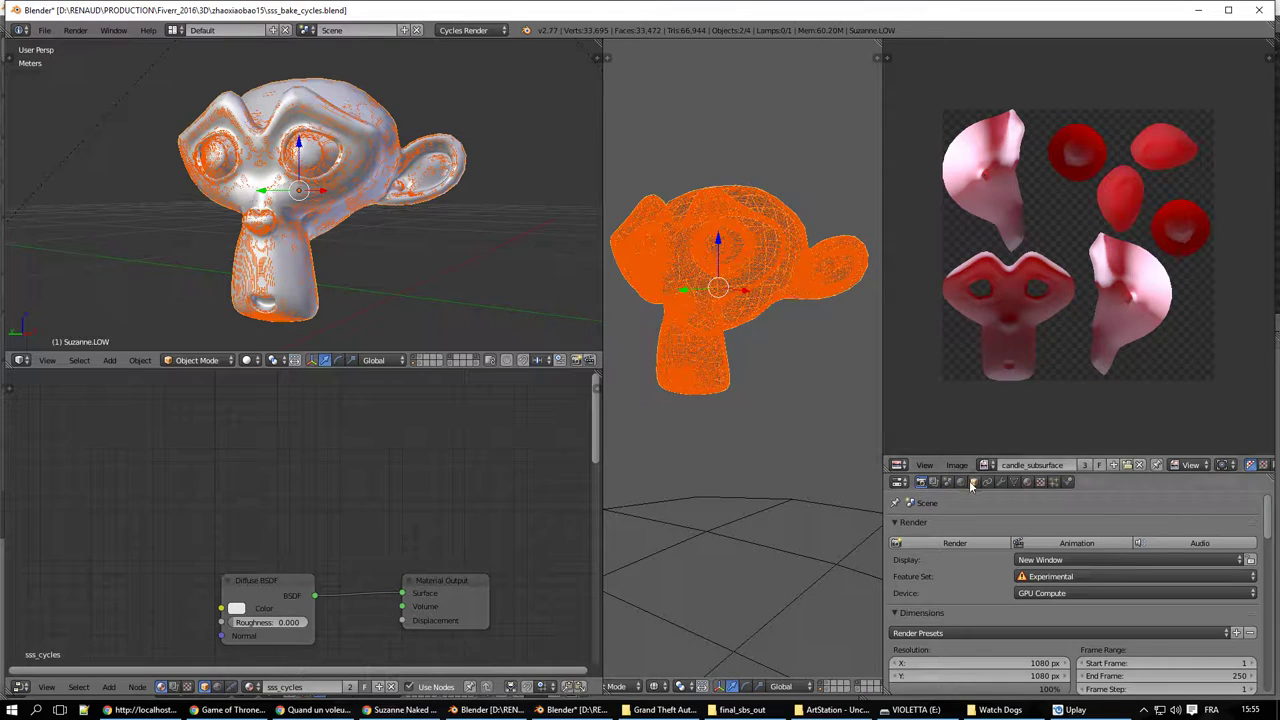
scroll(1066, 591, "down", 1)
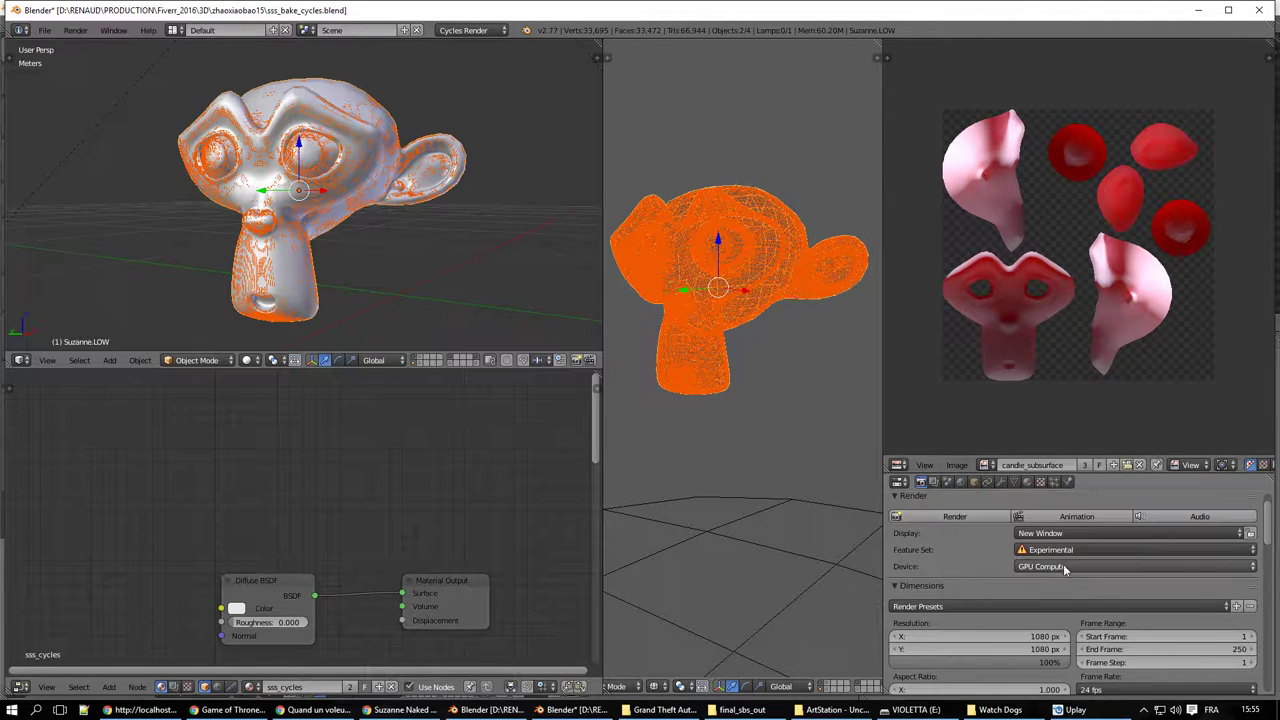
- Switch the render device from GPU to CPU
left_click(1045, 567)
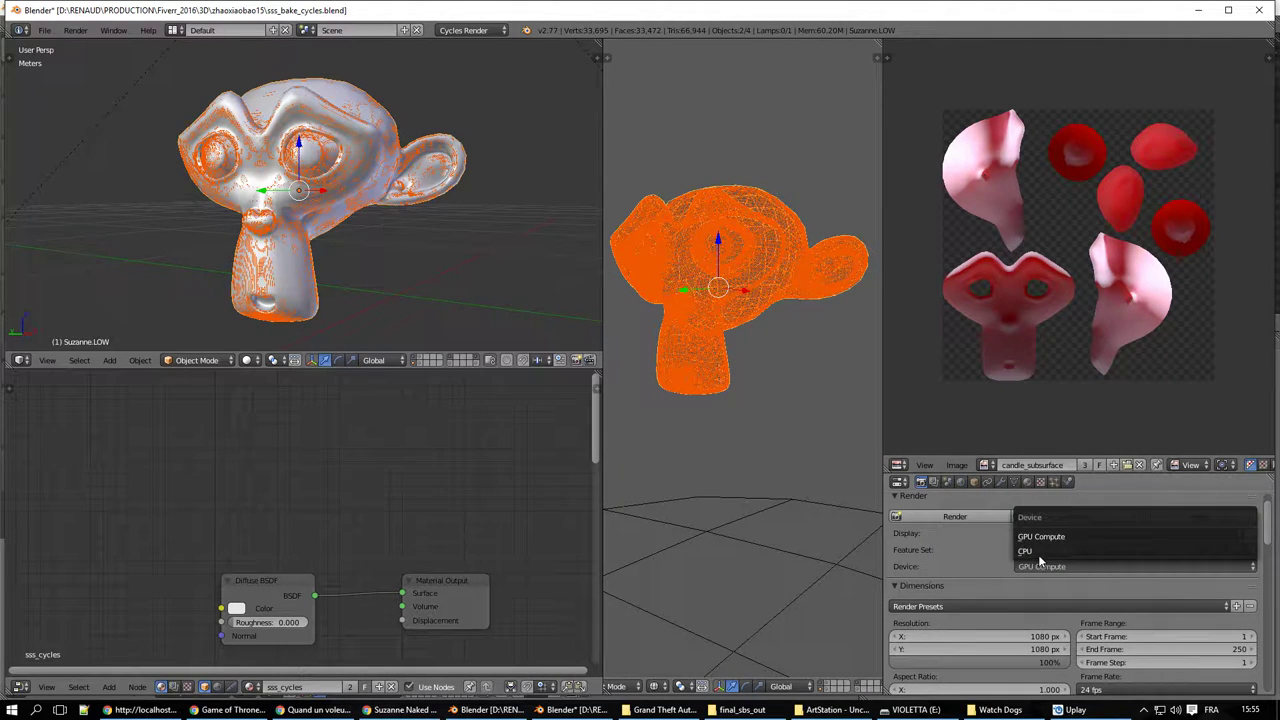
left_click(1036, 553)
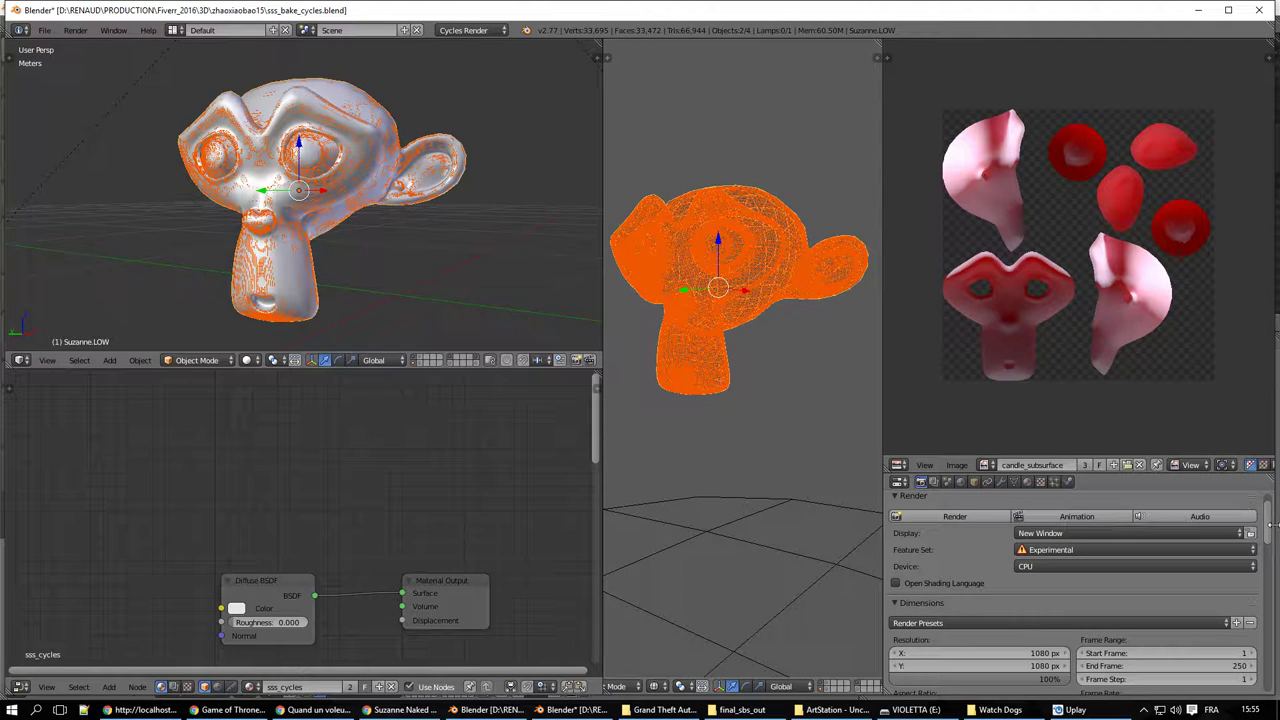
left_click_drag(1269, 524, 1265, 667)
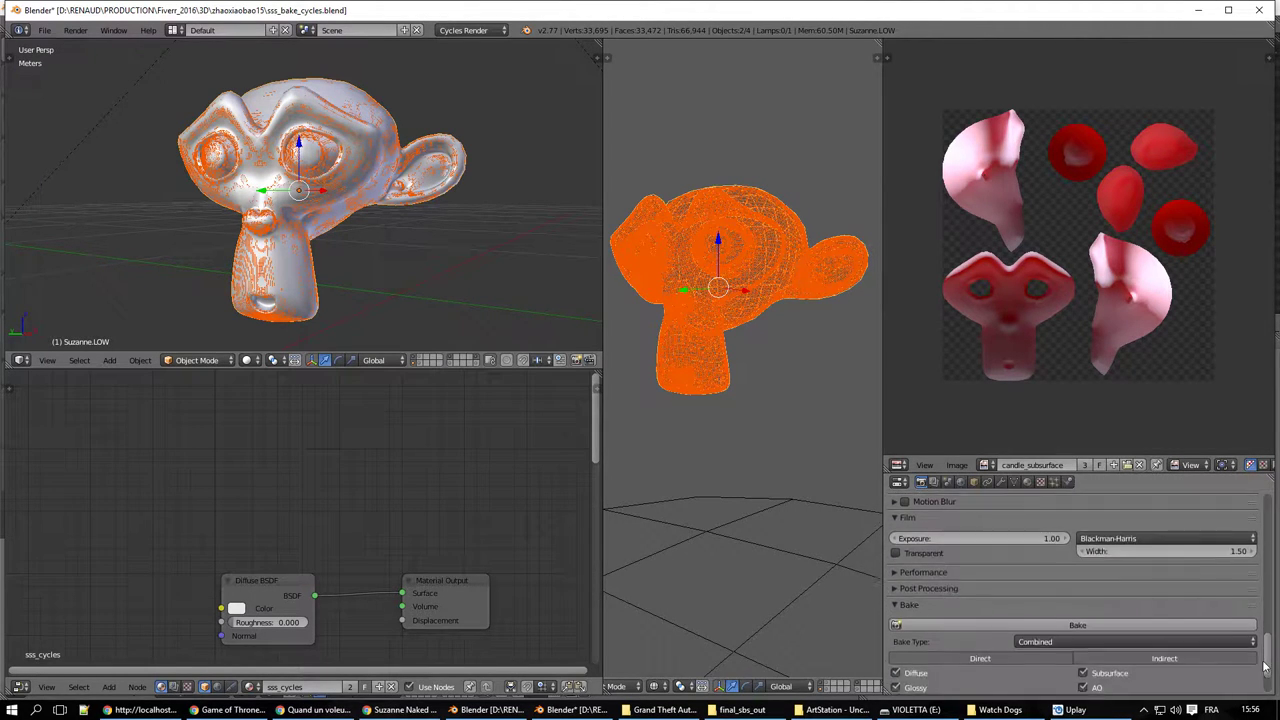
scroll(1265, 667, "down", 3)
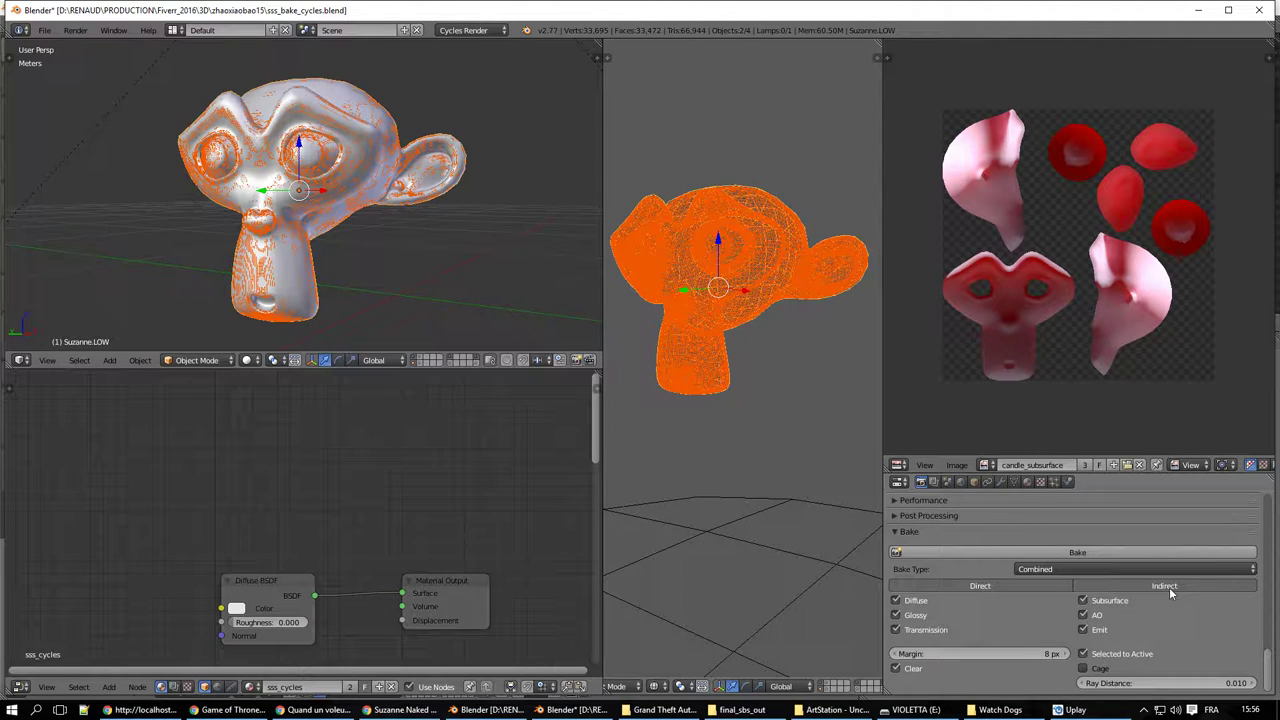
- Run a Combined bake onto the low-poly Suzanne, then hide the high-poly layer
left_click(1038, 570)
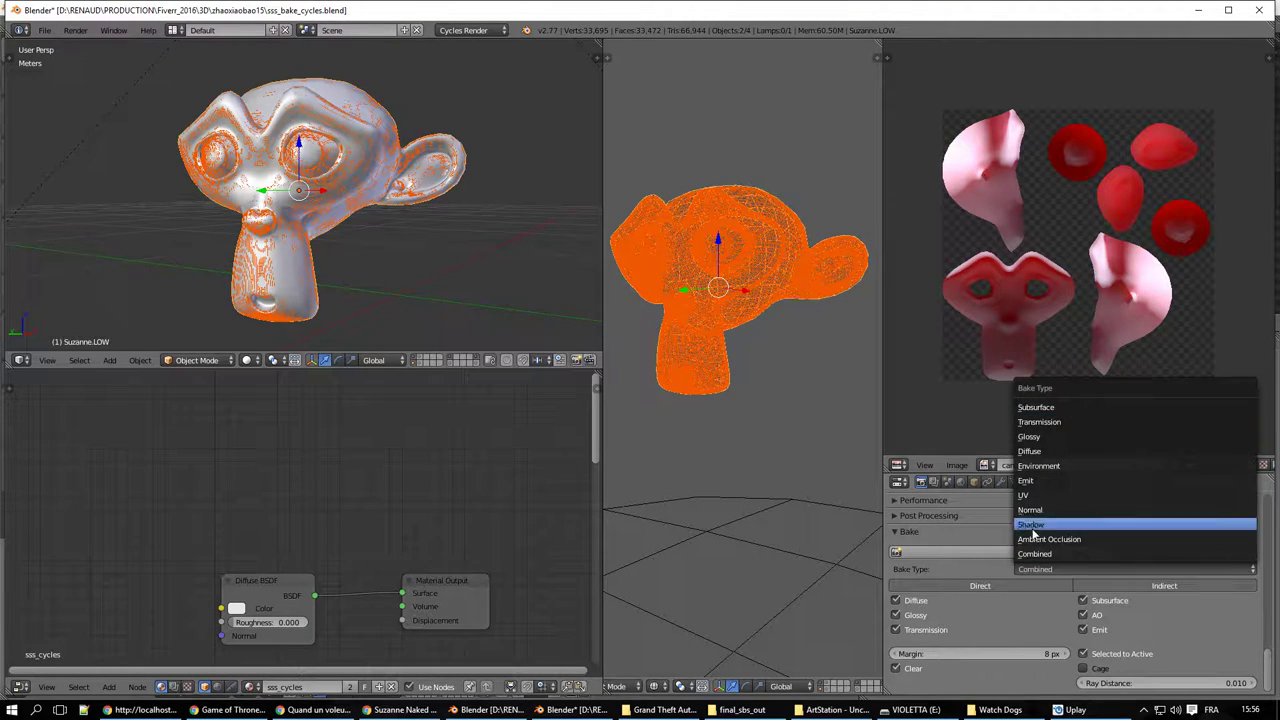
left_click(1032, 556)
left_click(1034, 568)
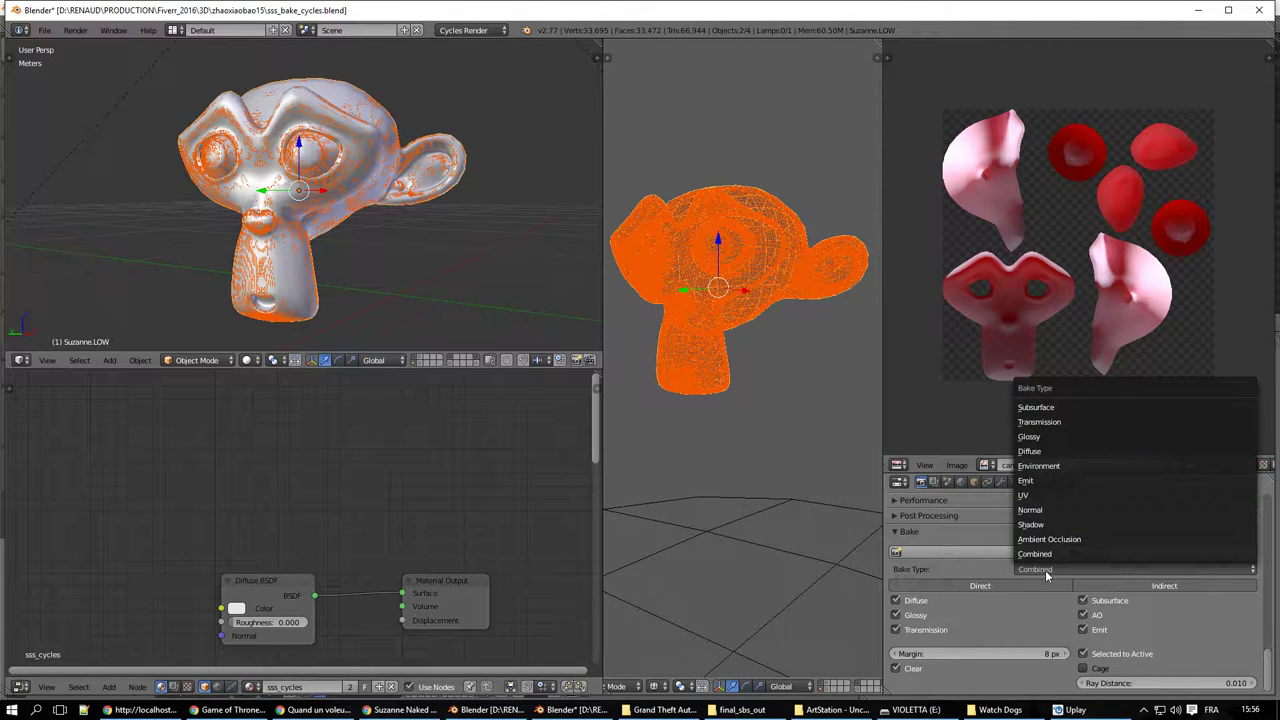
left_click(1044, 568)
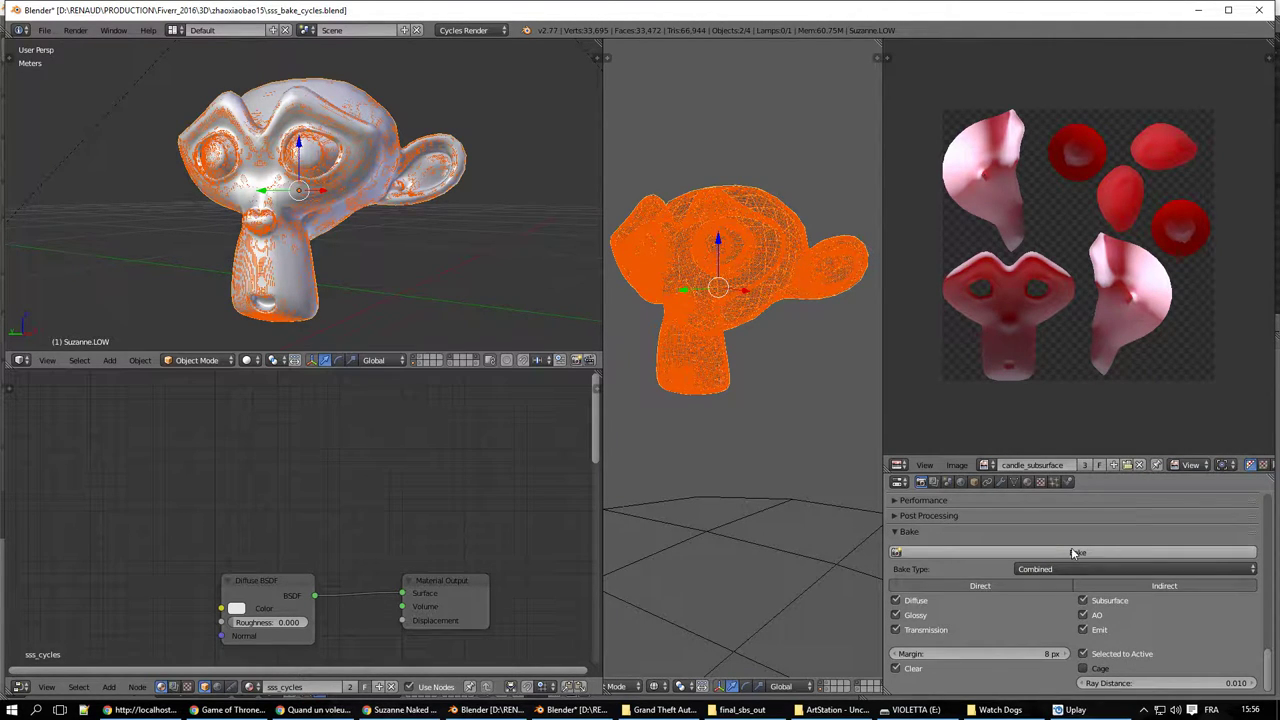
left_click(1075, 553)
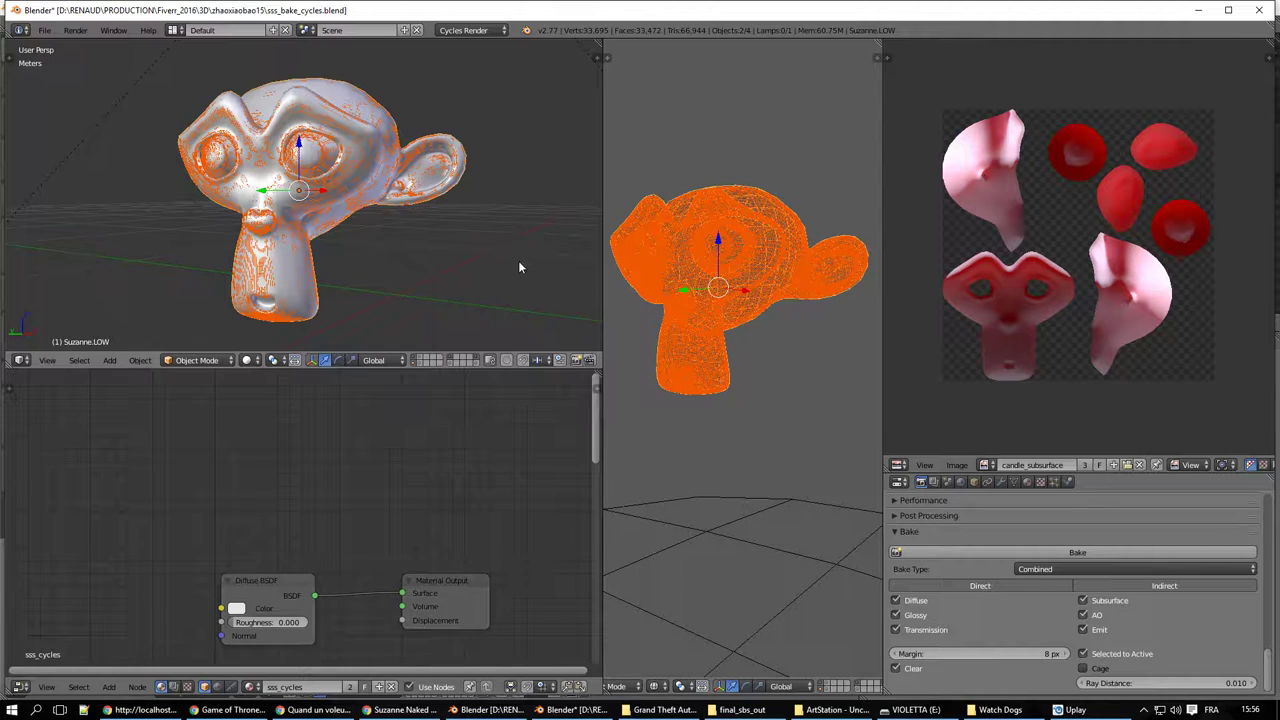
left_click(821, 687)
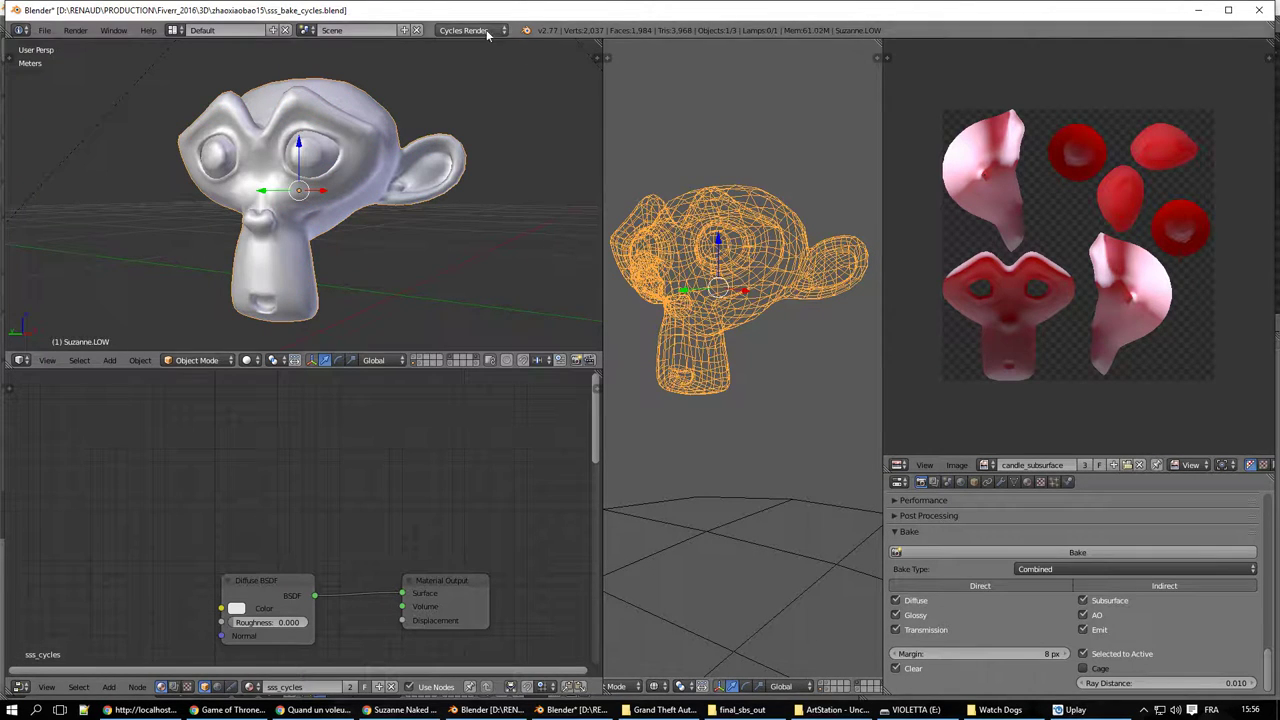
- Widen the middle viewport in textured shading and switch the render engine to Blender Game
key("z")
key("alt+z")
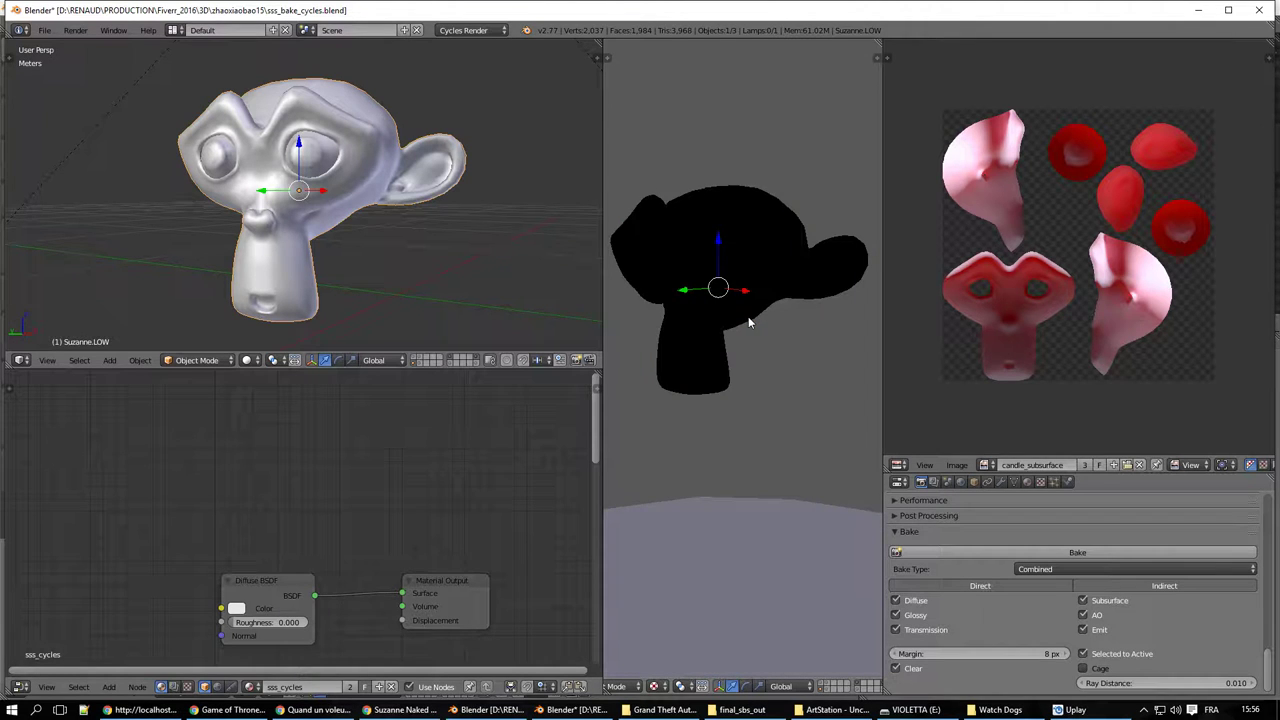
left_click_drag(602, 265, 345, 263)
left_click(467, 33)
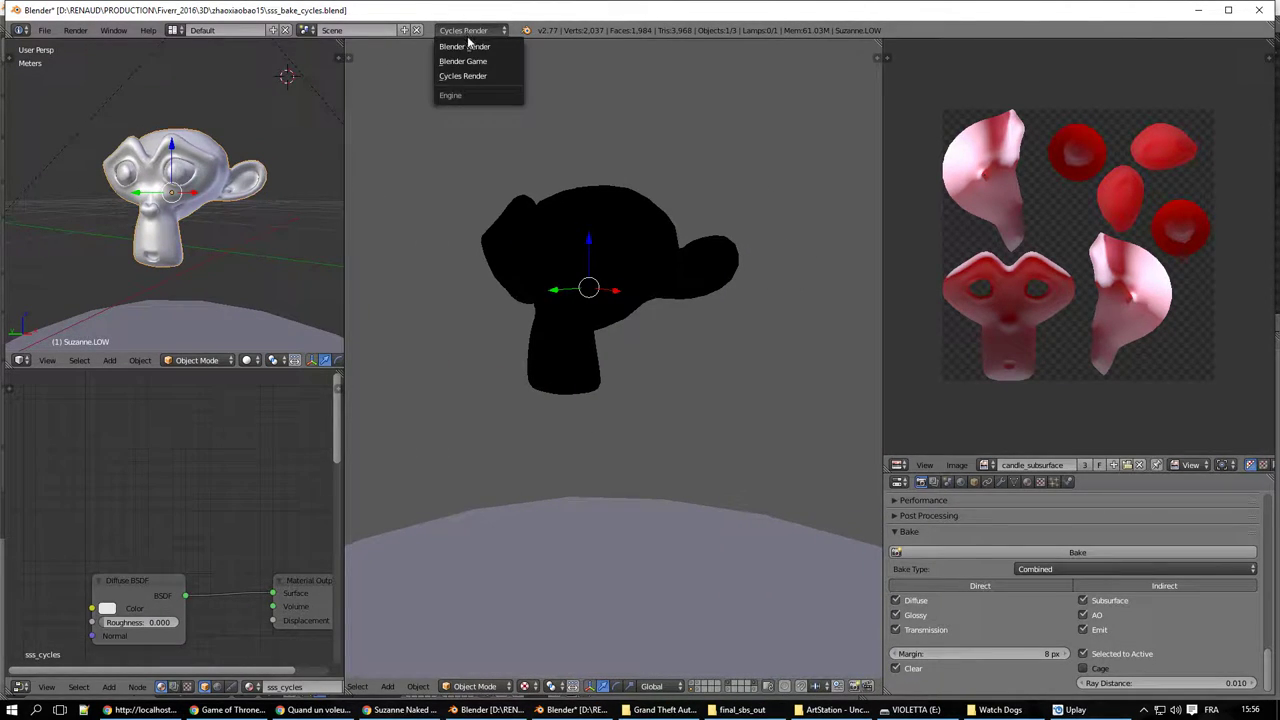
left_click(475, 63)
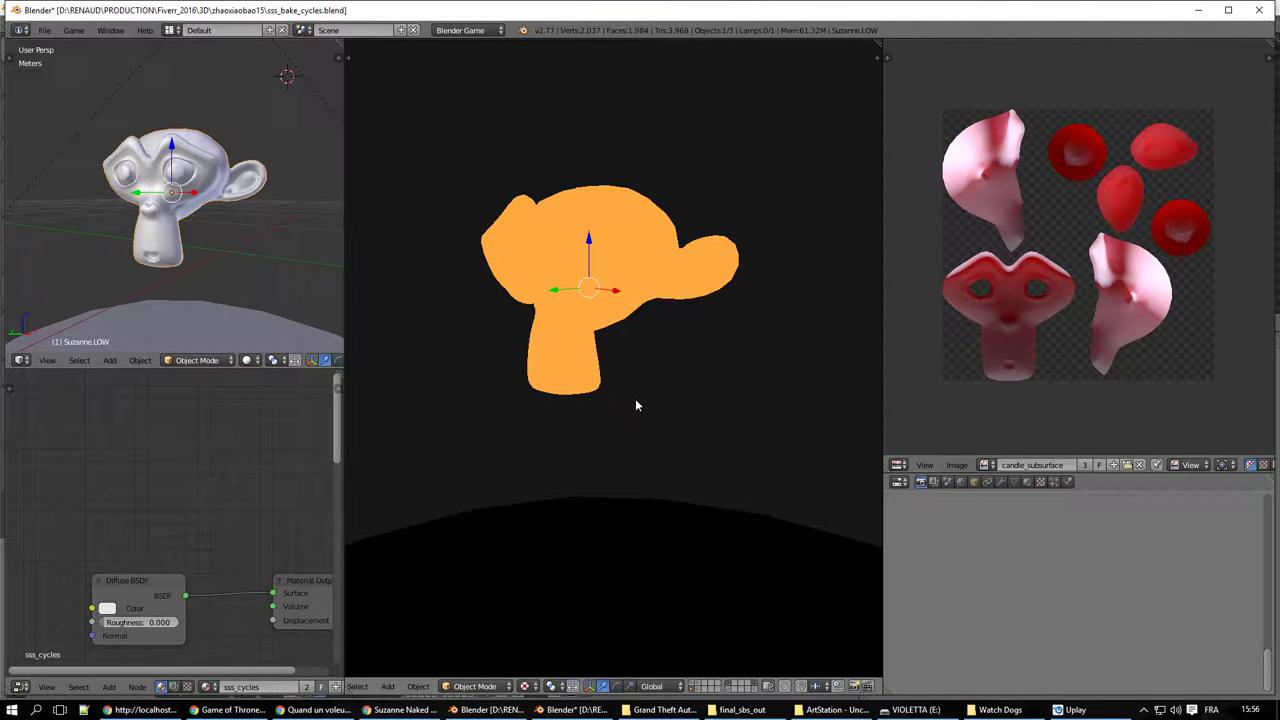
key("z")
key("z")
key("shift+z")
- Assign the bge_suzanne_showcase material to the low-poly Suzanne
left_click(1028, 481)
left_click(897, 570)
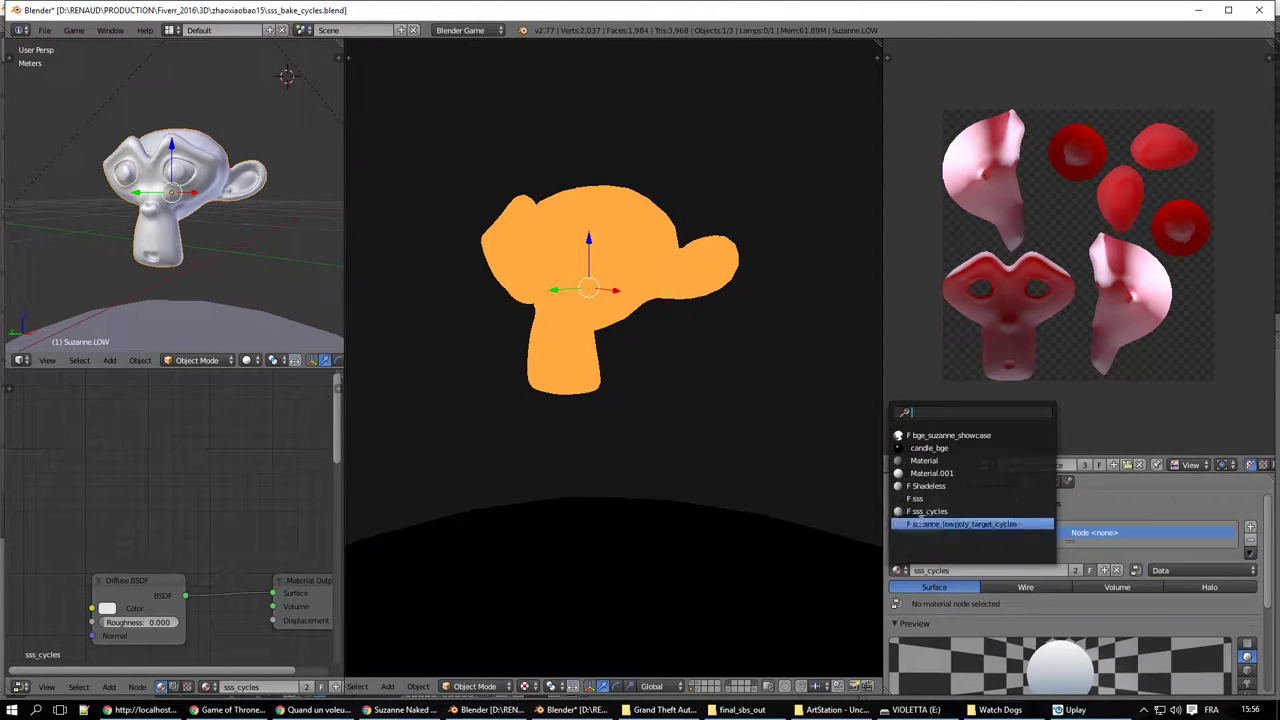
left_click(931, 435)
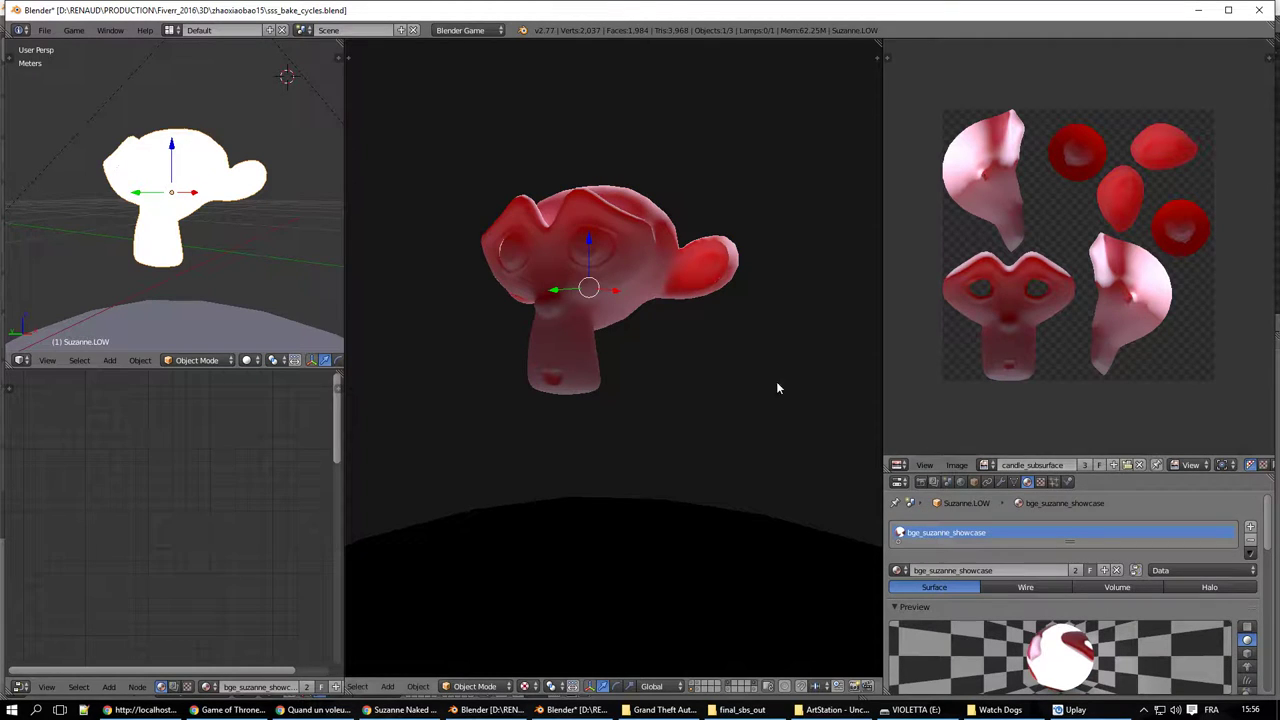
- Hide the transform manipulator and orbit around the red-textured Suzanne to inspect it
key("a")
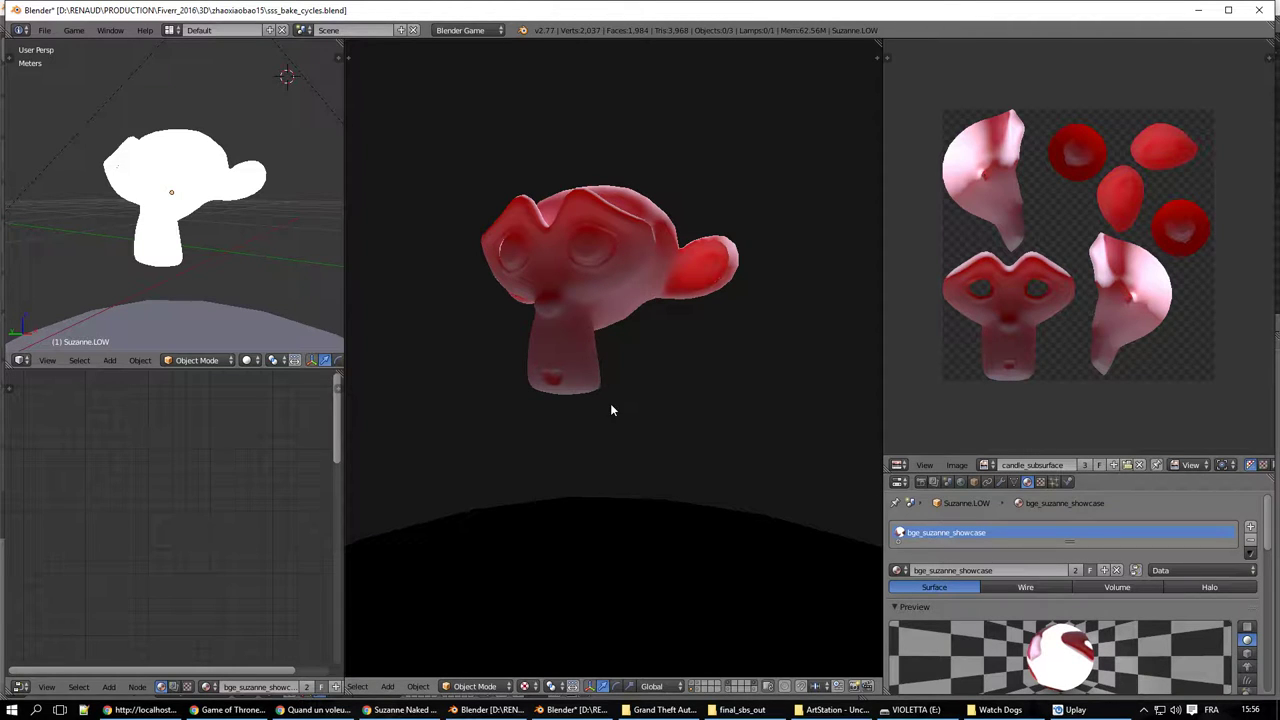
scroll(694, 366, "down", 3)
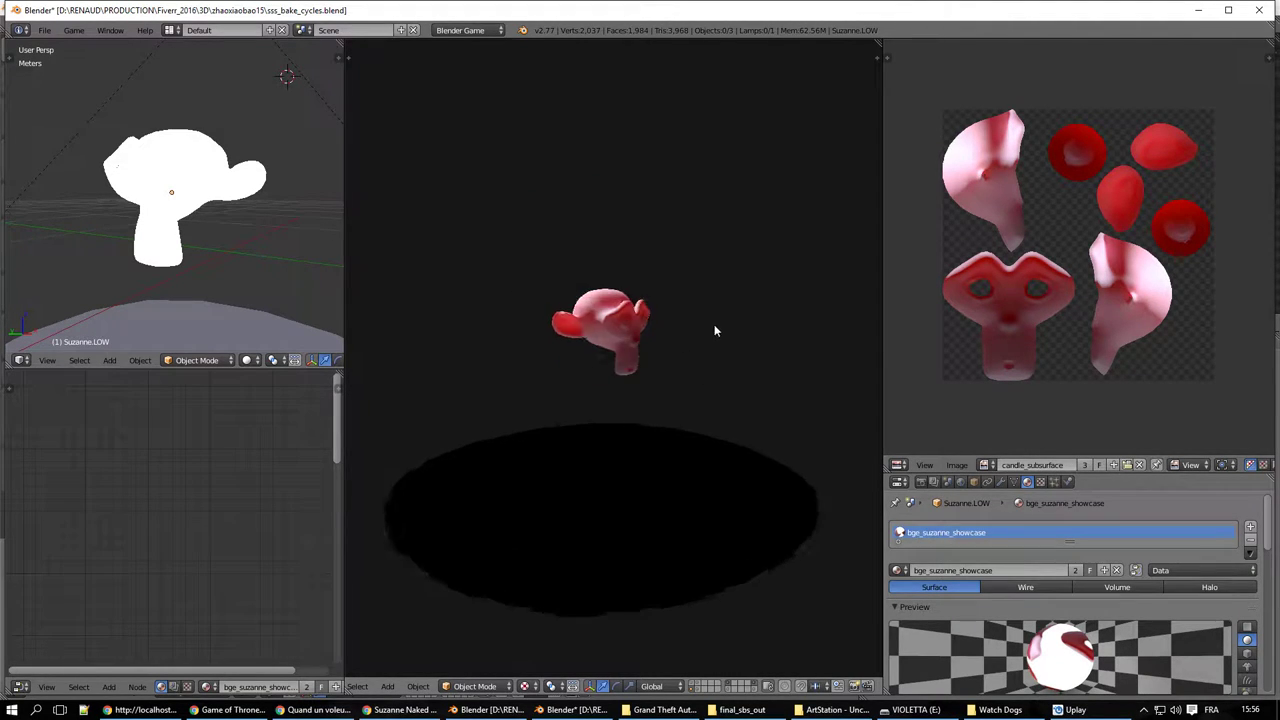
middle_click_drag(714, 324, 602, 335)
scroll(602, 335, "up", 3)
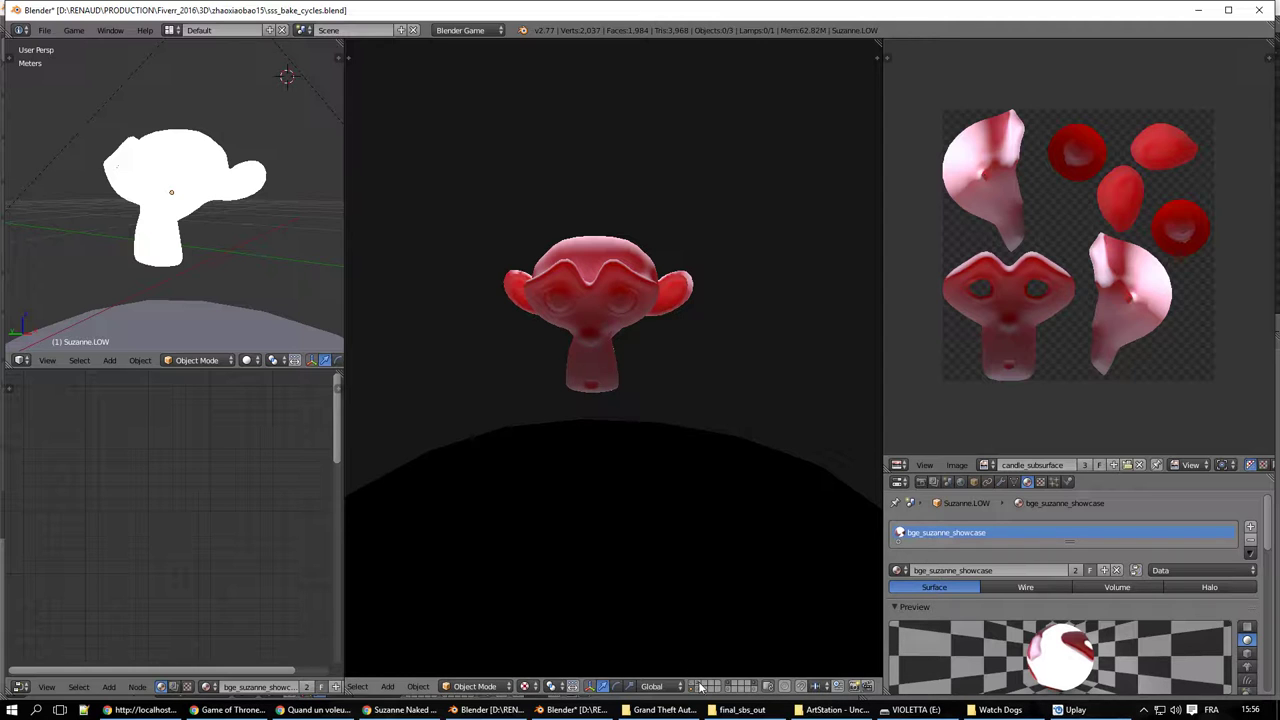
middle_click_drag(695, 560, 684, 474)
scroll(703, 380, "up", 3)
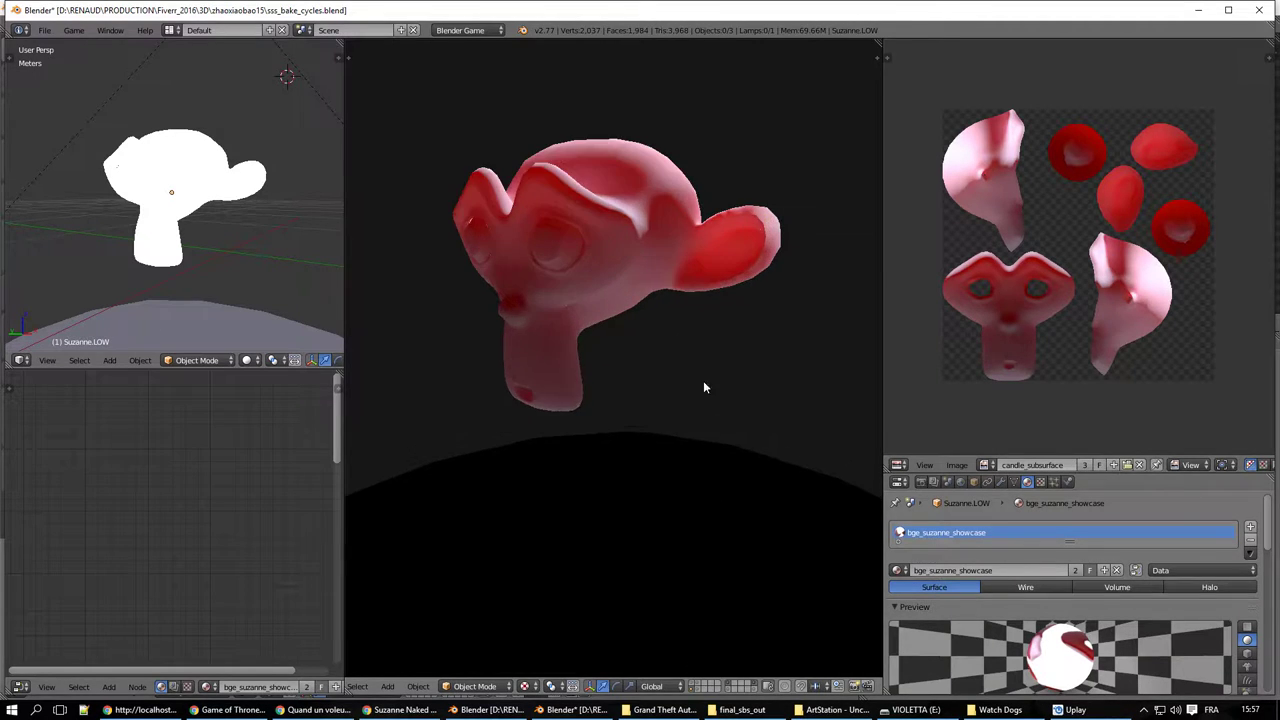
middle_click_drag(703, 387, 714, 434)
scroll(1132, 608, "down", 5)
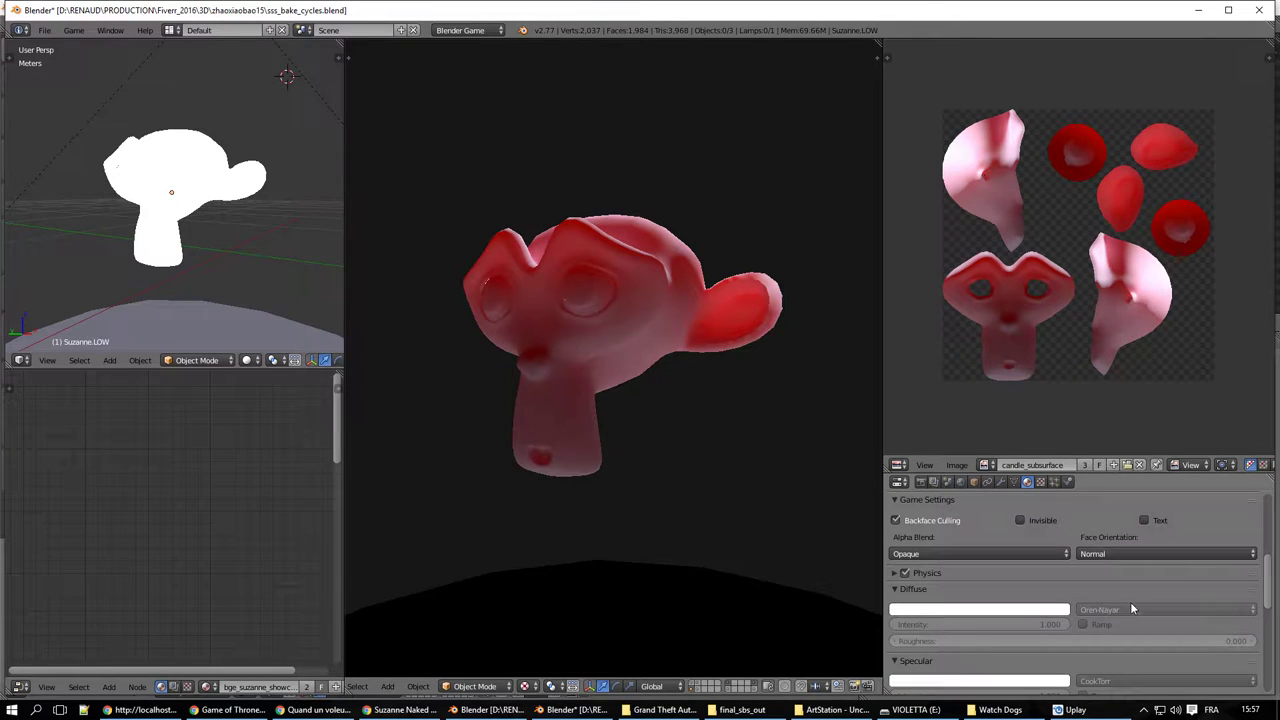
- Remove the ground plane's old material slot and give it a new Material.002
right_click(781, 603)
scroll(1050, 590, "up", 3)
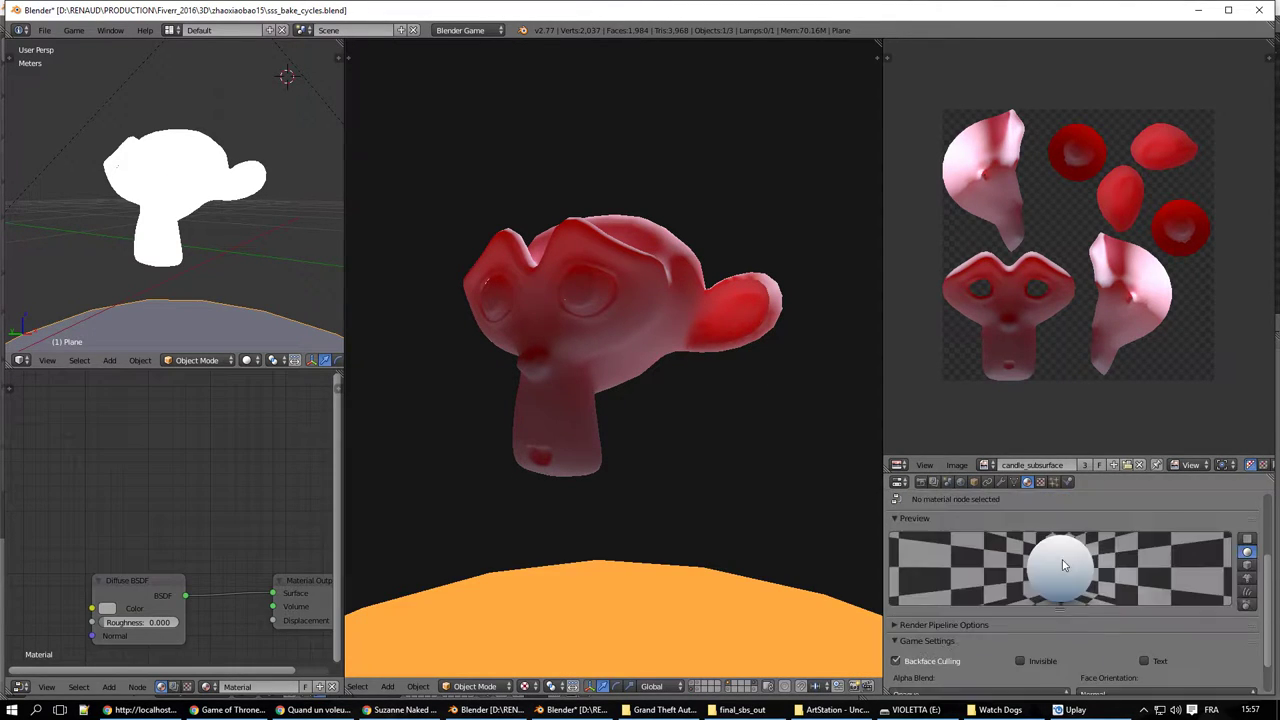
scroll(1098, 570, "up", 2)
scroll(1098, 570, "up", 2)
scroll(1100, 565, "up", 1)
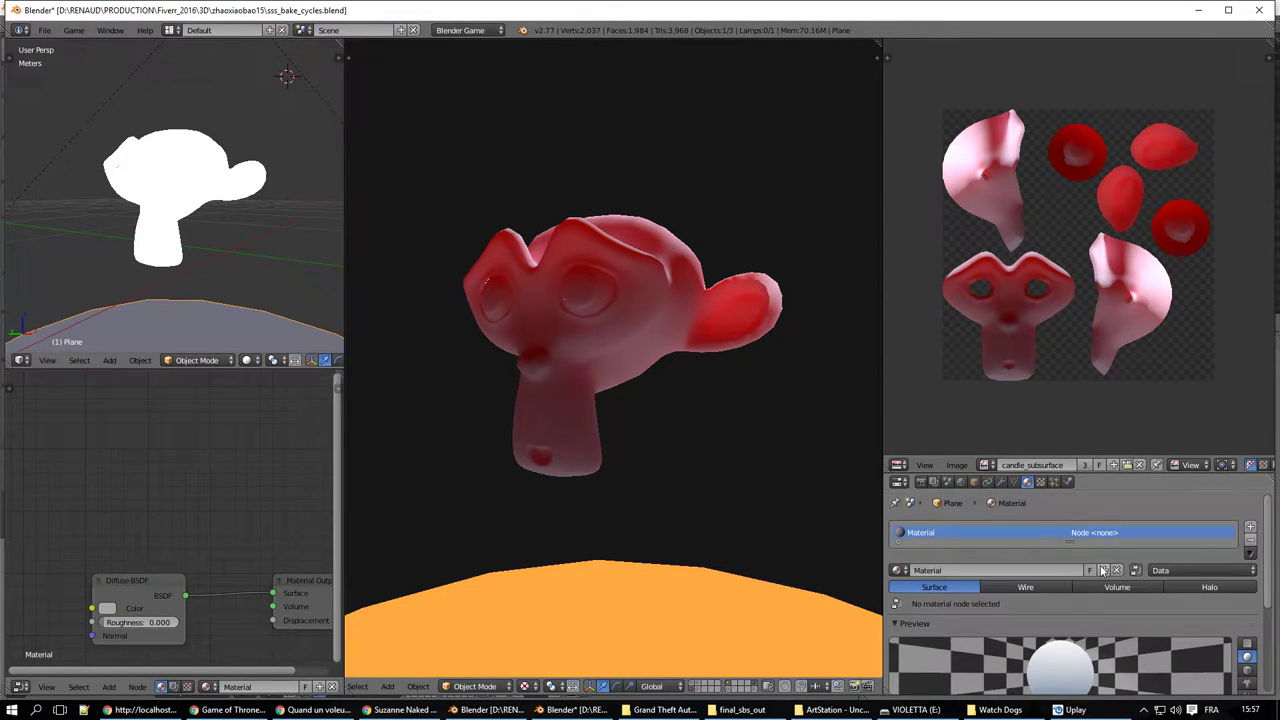
left_click(1250, 528)
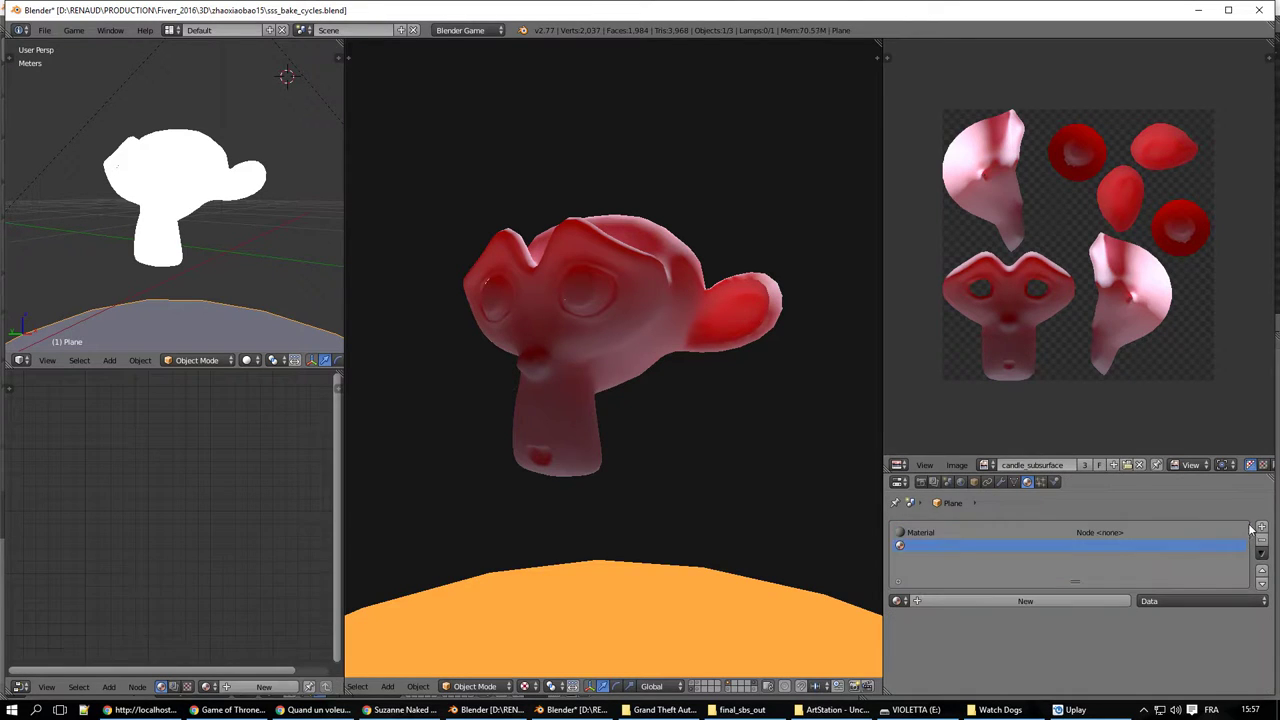
left_click(930, 532)
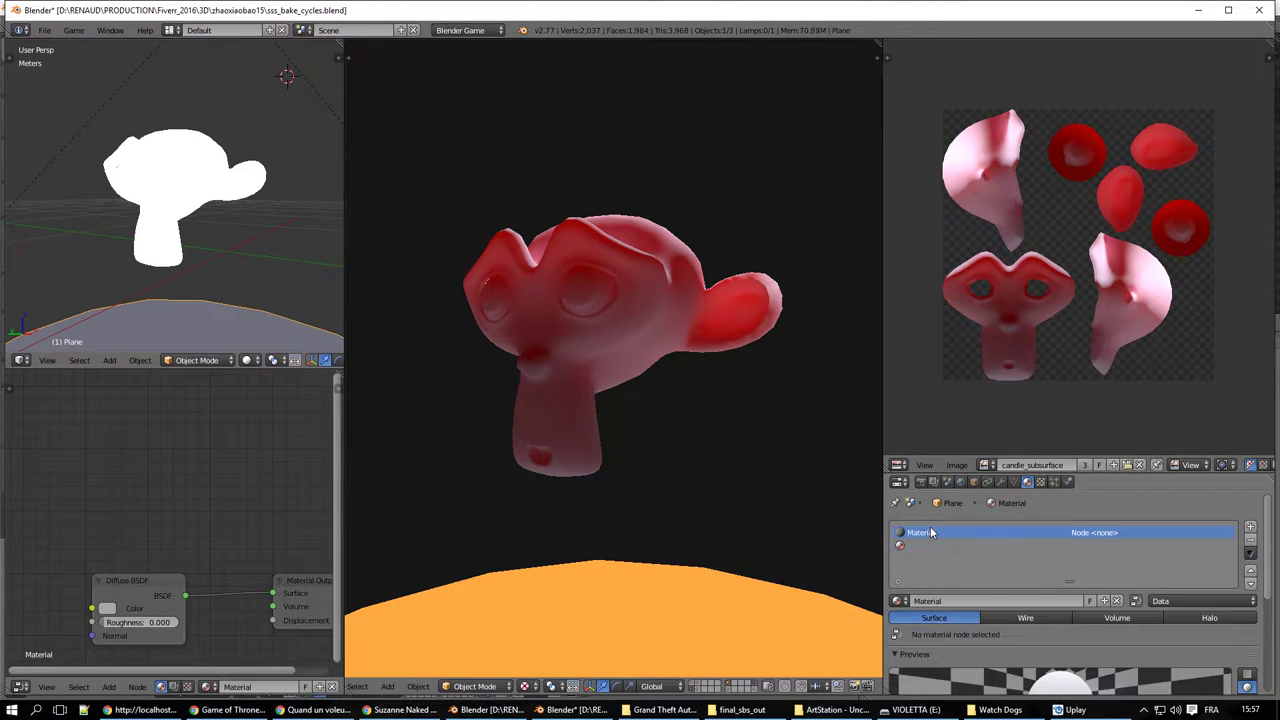
left_click(1250, 543)
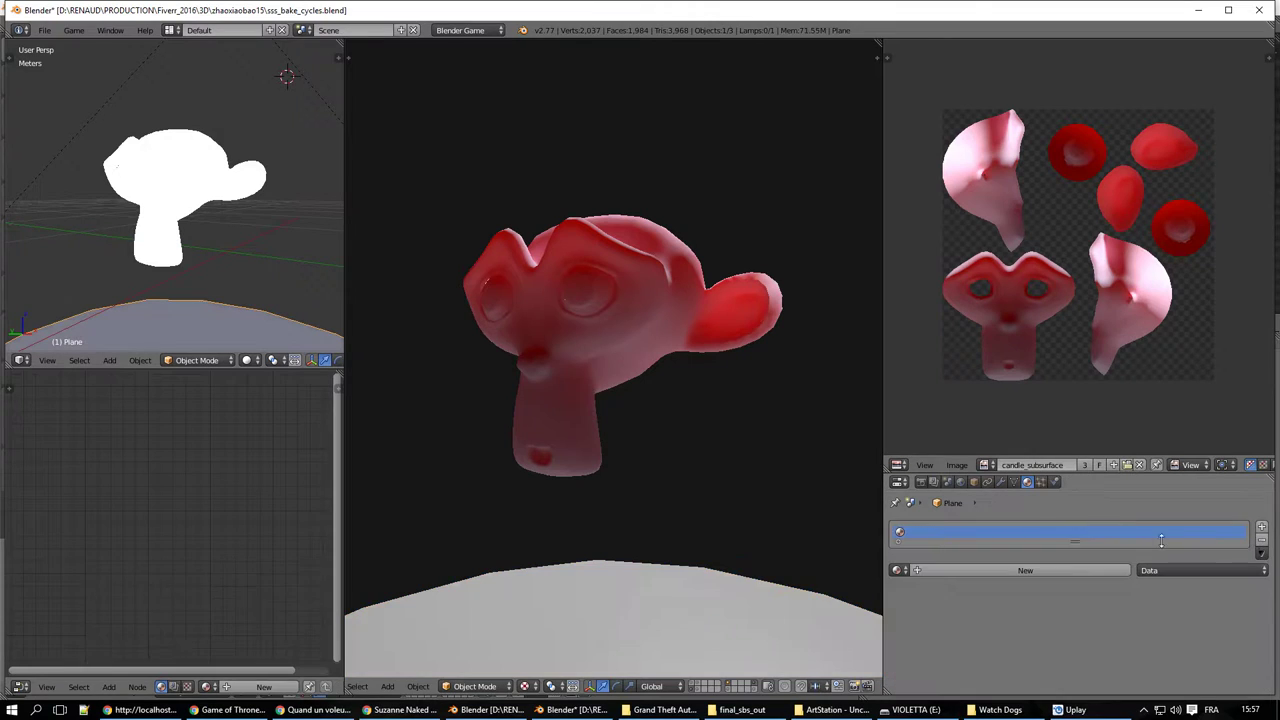
left_click(1002, 571)
scroll(689, 520, "down", 3)
mouse_move(689, 524)
middle_mouse_down()
mouse_move(574, 531)
mouse_move(615, 510)
mouse_move(683, 425)
middle_mouse_up()
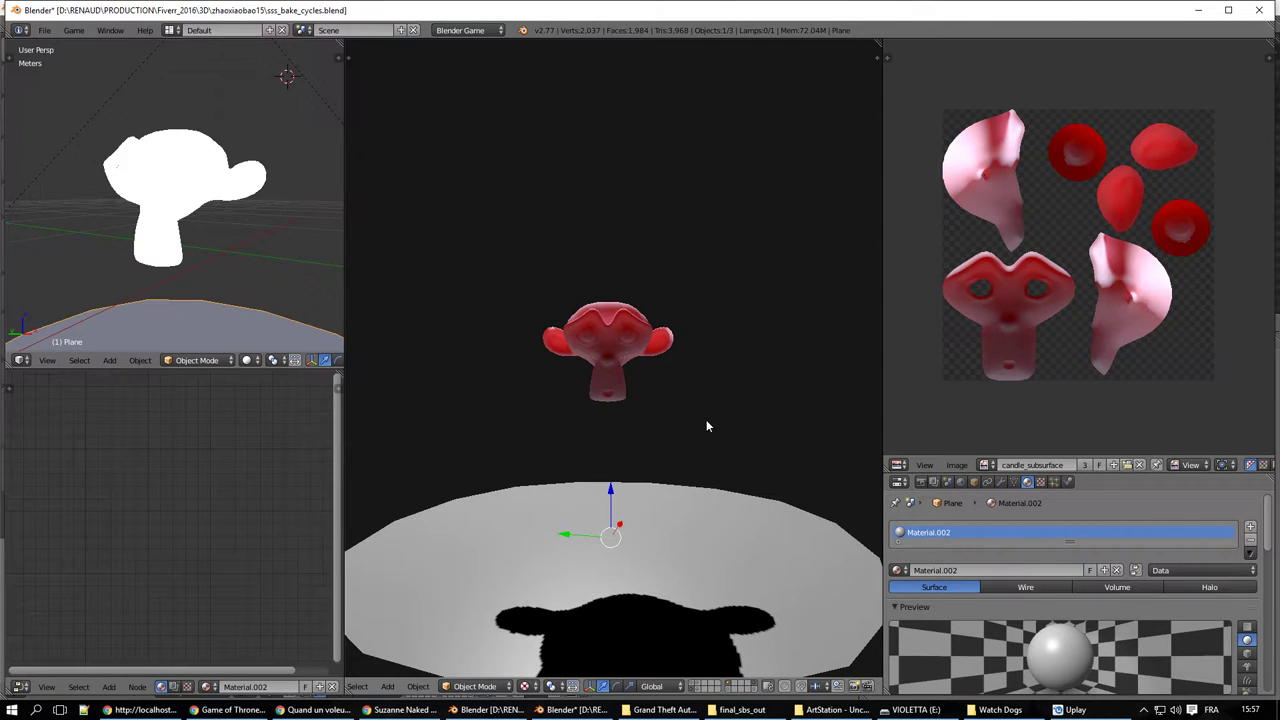
- Uncheck Only Render in the properties sidebar to show the grid and outlines
key("n")
left_click(776, 448)
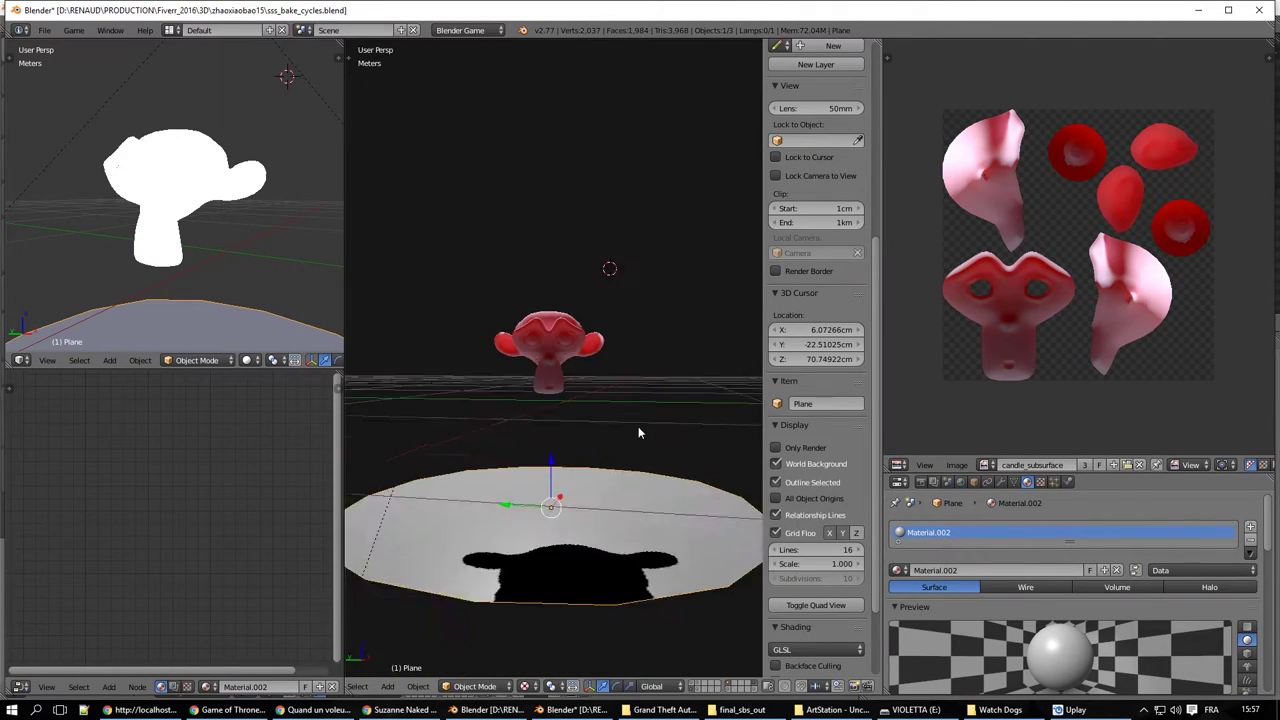
middle_click_drag(638, 430, 600, 438)
- Rotate the Sun lamp to re-aim Suzanne's shadow, then select Suzanne.LOW
right_click(502, 293)
key("r")
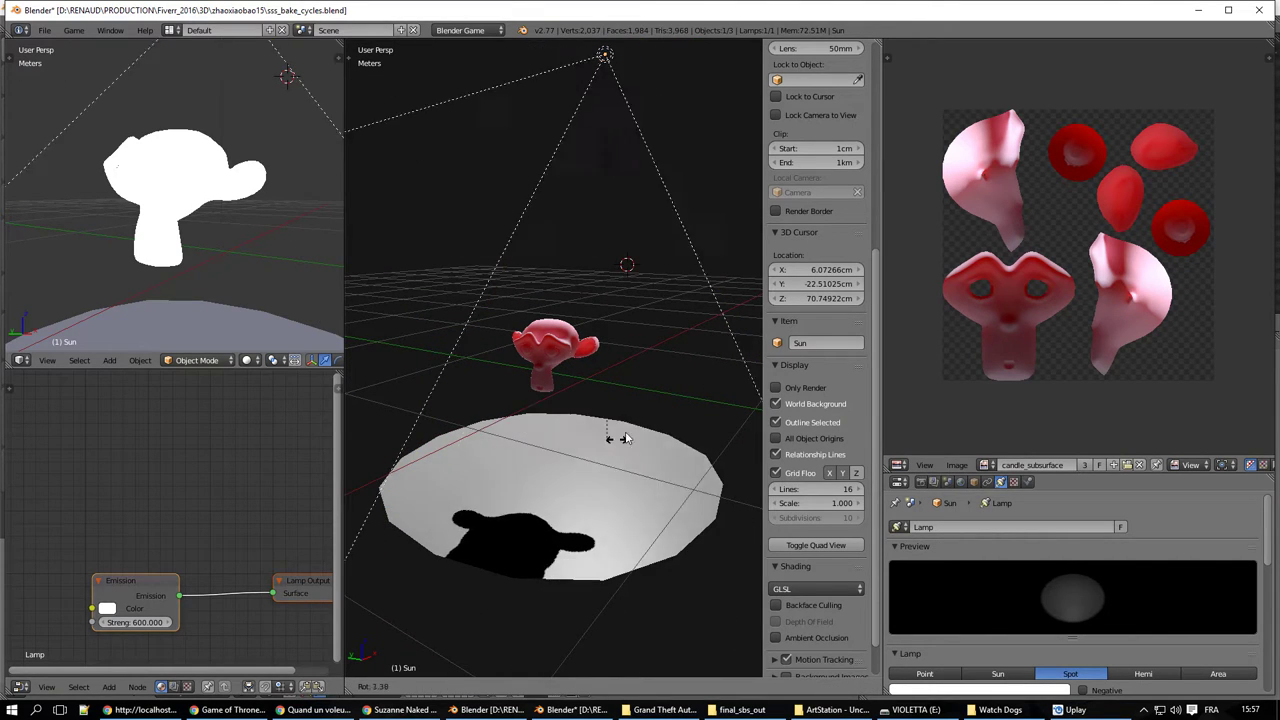
left_click(677, 346)
scroll(593, 410, "up", 5)
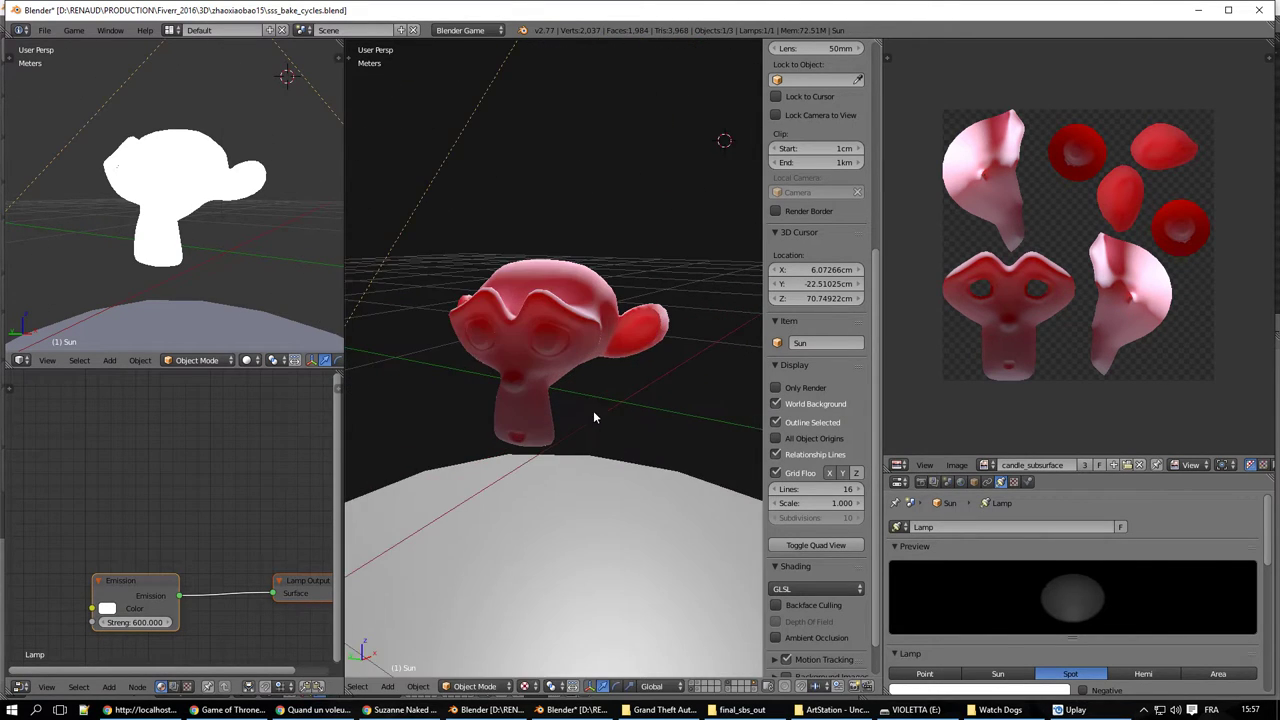
mouse_move(593, 410)
middle_mouse_down()
mouse_move(564, 430)
mouse_move(550, 310)
middle_mouse_up()
right_click(550, 316)
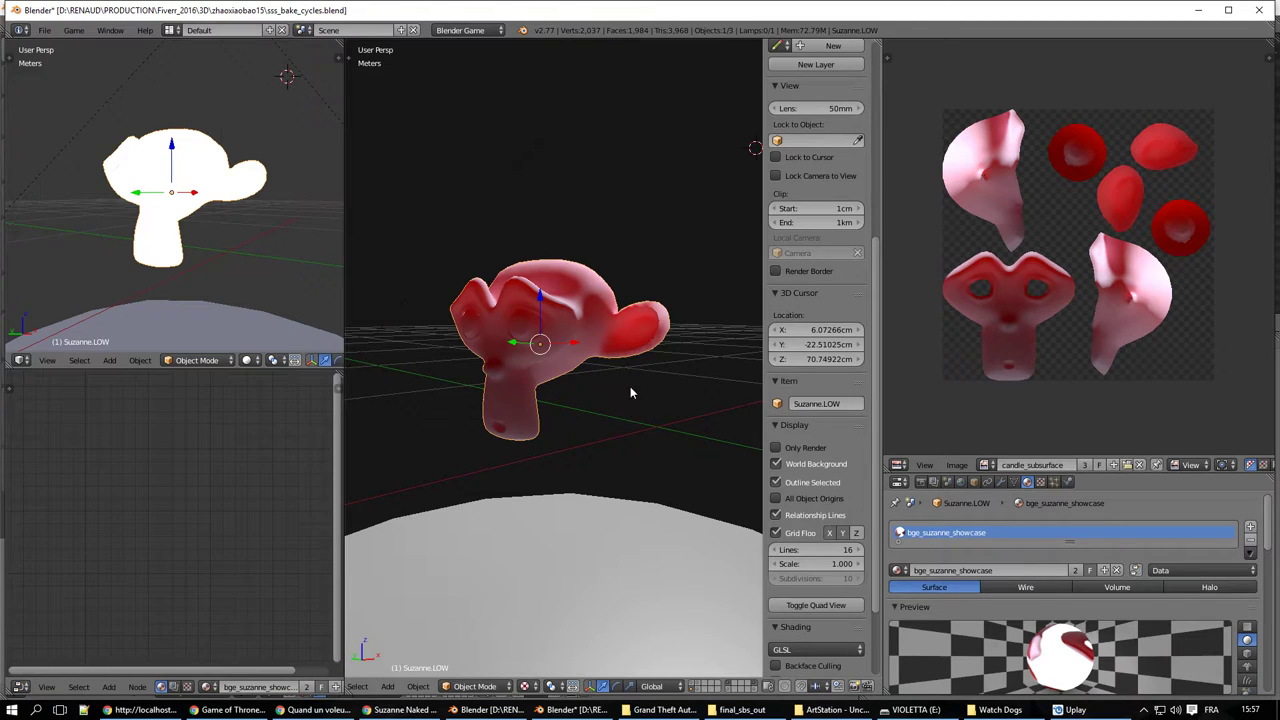
- Uncheck Shadeless in the bge_suzanne_showcase material's Shading panel
key("r")
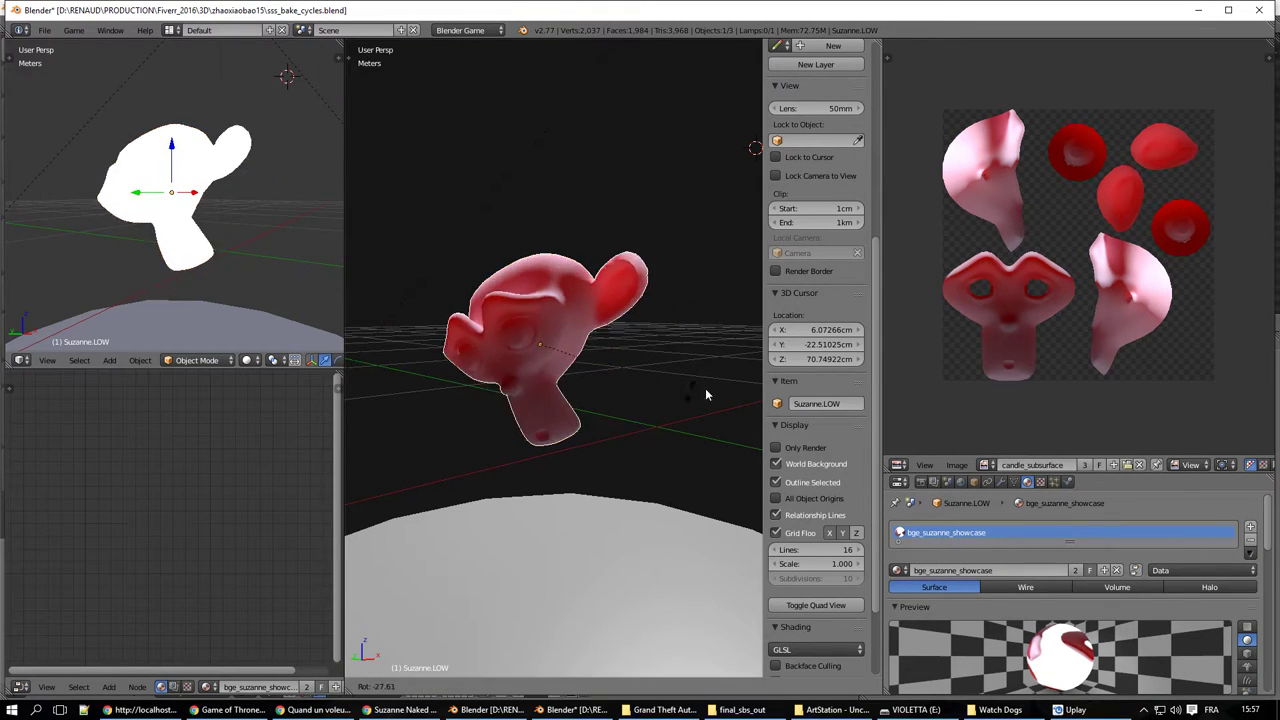
right_click(637, 399)
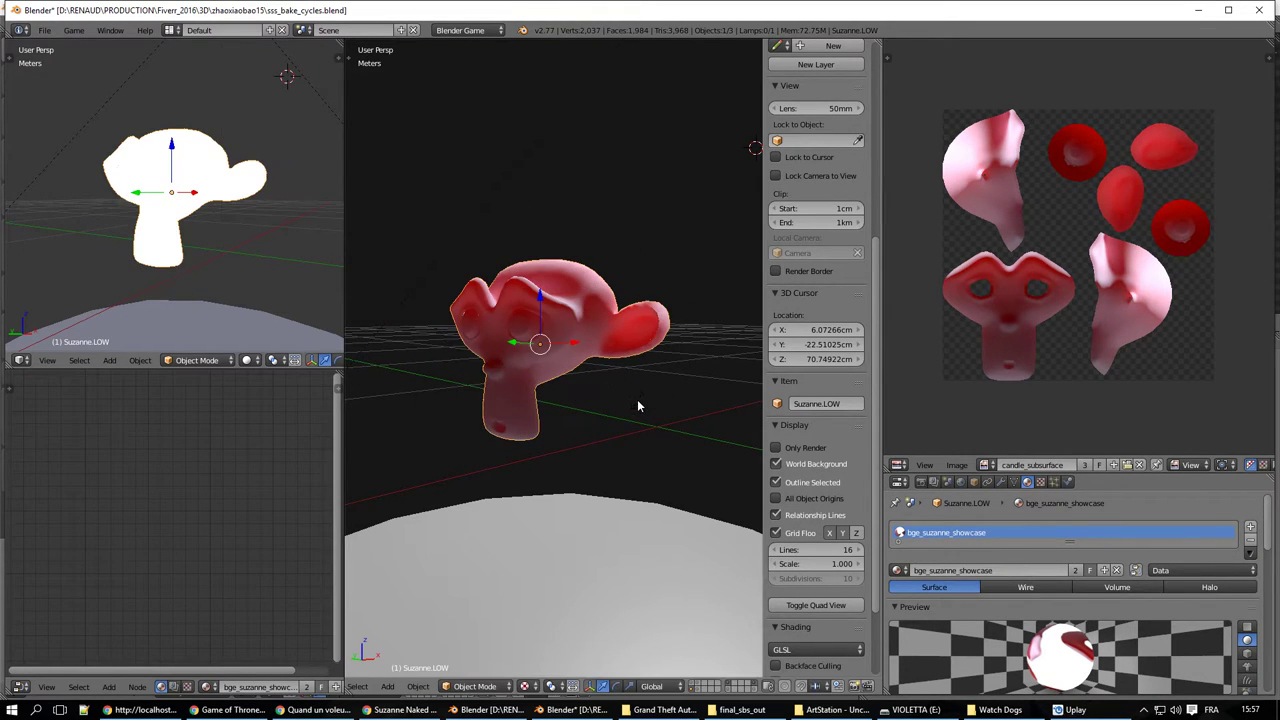
scroll(600, 380, "up", 3)
right_click(566, 350)
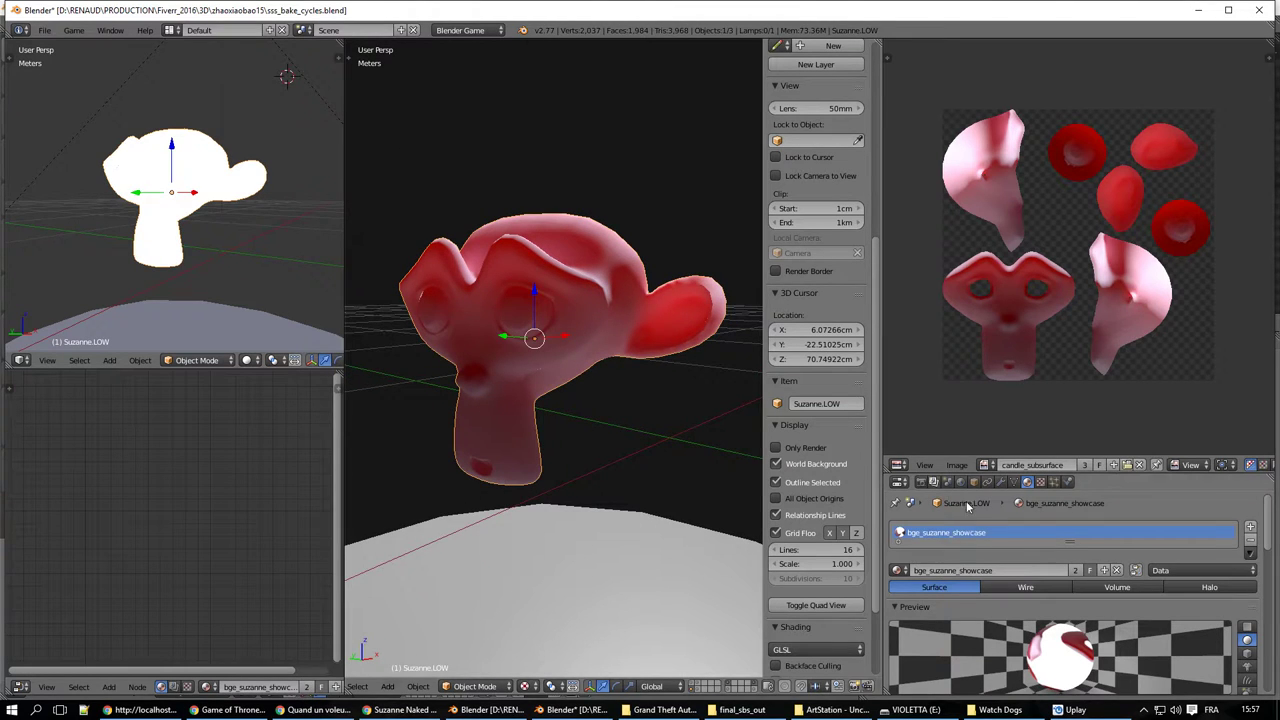
scroll(1014, 612, "down", 2)
scroll(1014, 612, "down", 2)
scroll(1018, 606, "down", 2)
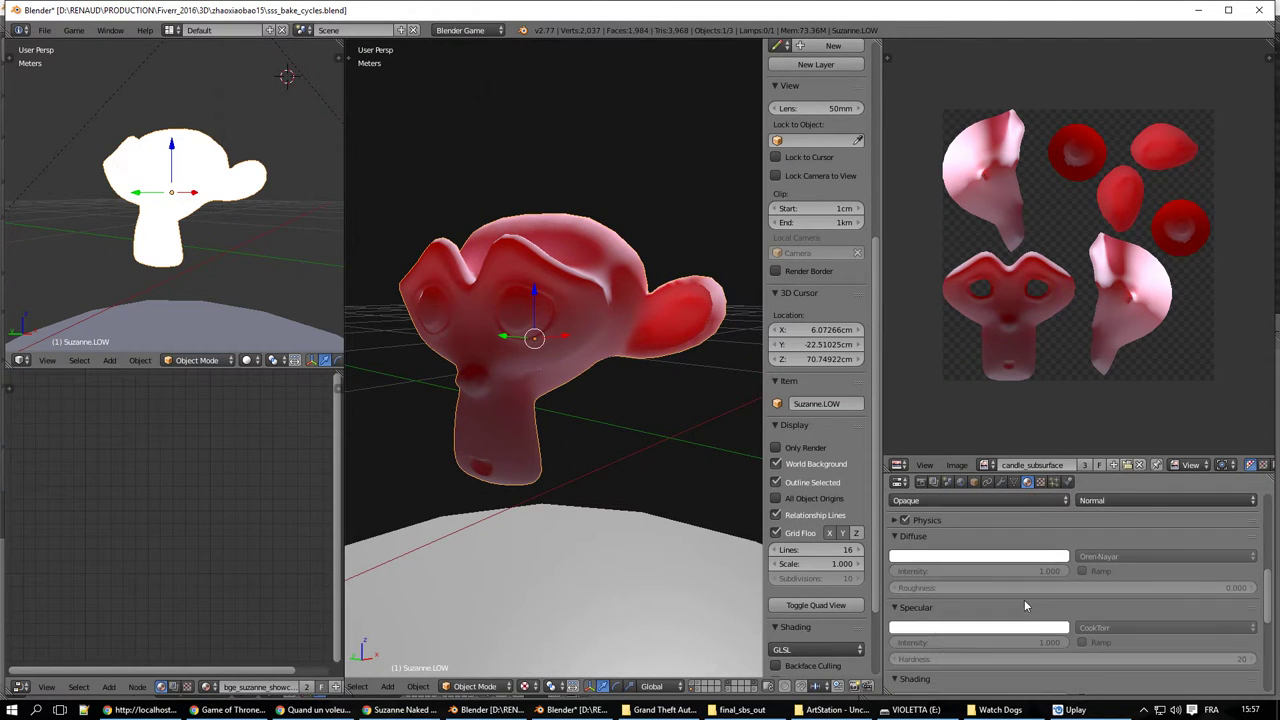
scroll(1024, 599, "down", 1)
scroll(1030, 596, "down", 1)
scroll(1060, 599, "down", 1)
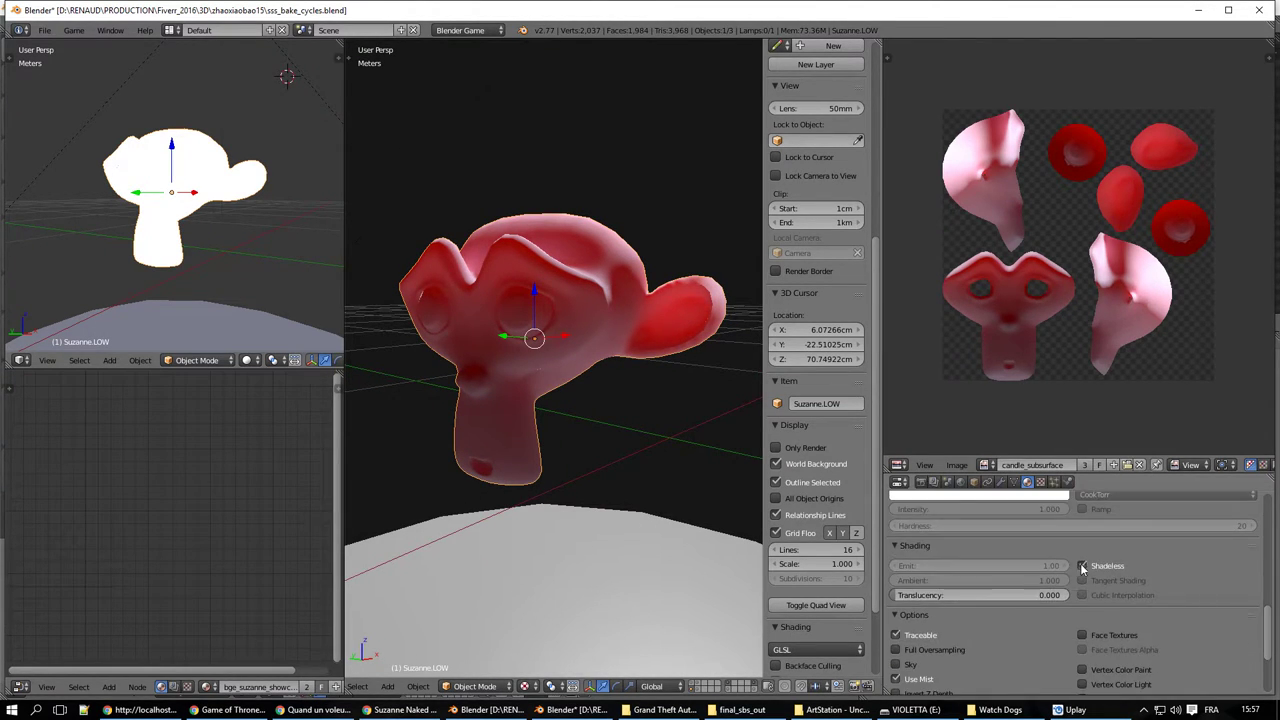
left_click(1081, 566)
- Deselect Suzanne, hide the properties sidebar and zoom in on the lit red Suzanne
scroll(525, 417, "down", 3)
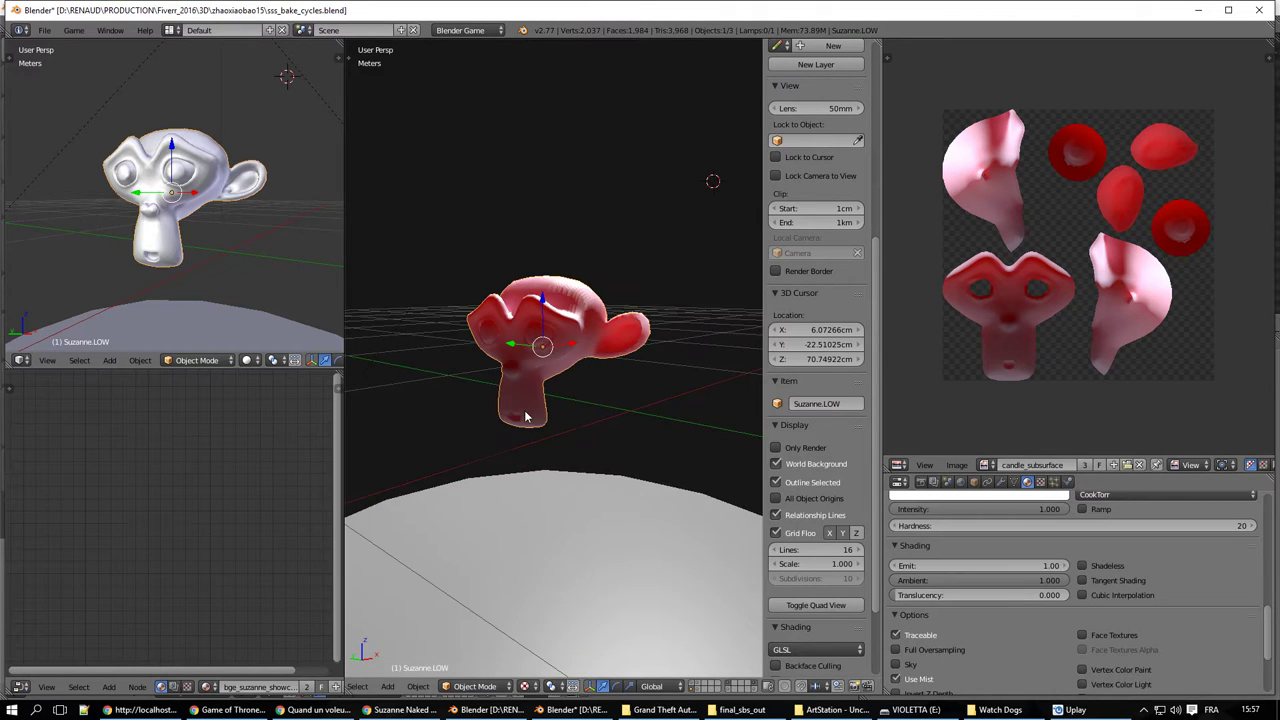
mouse_move(525, 417)
middle_mouse_down()
mouse_move(511, 364)
mouse_move(570, 390)
mouse_move(532, 352)
mouse_move(595, 387)
mouse_move(668, 394)
mouse_move(551, 427)
mouse_move(545, 445)
mouse_move(575, 431)
middle_mouse_up()
scroll(570, 390, "up", 2)
key("a")
scroll(551, 427, "down", 3)
scroll(577, 436, "up", 2)
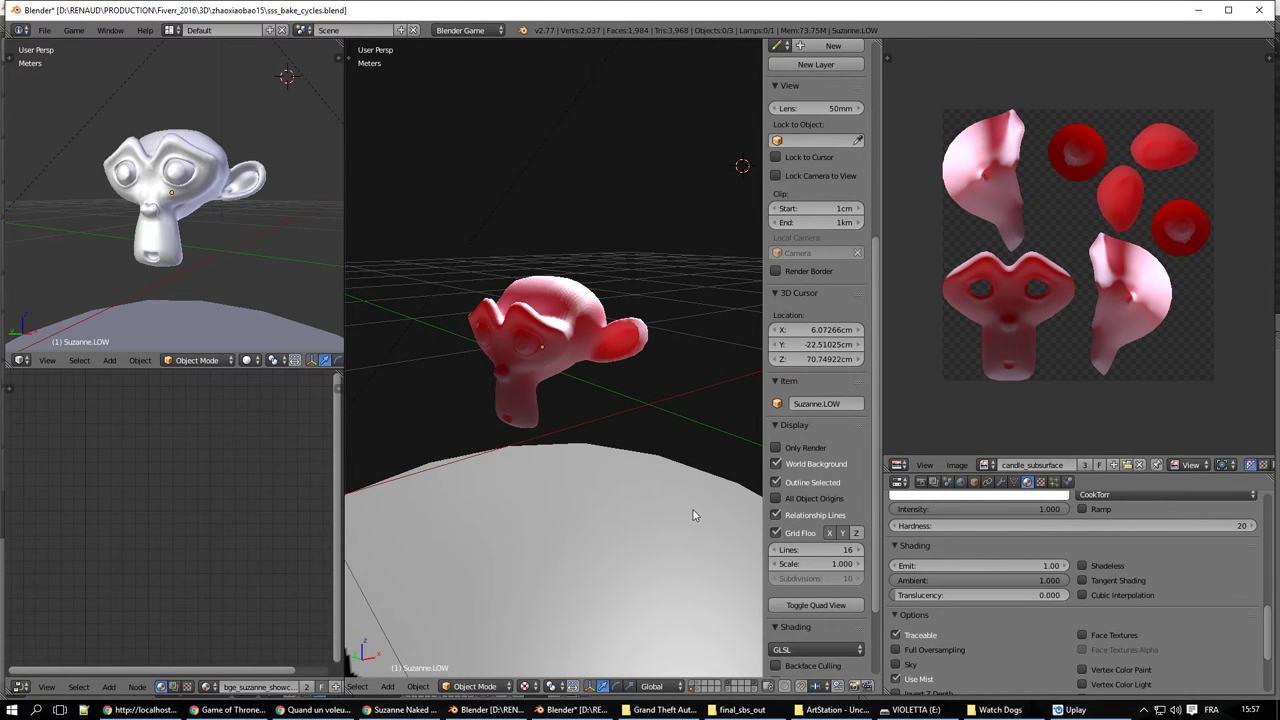
key("n")
scroll(645, 493, "up", 1)
scroll(631, 482, "up", 1)
scroll(640, 465, "up", 1)
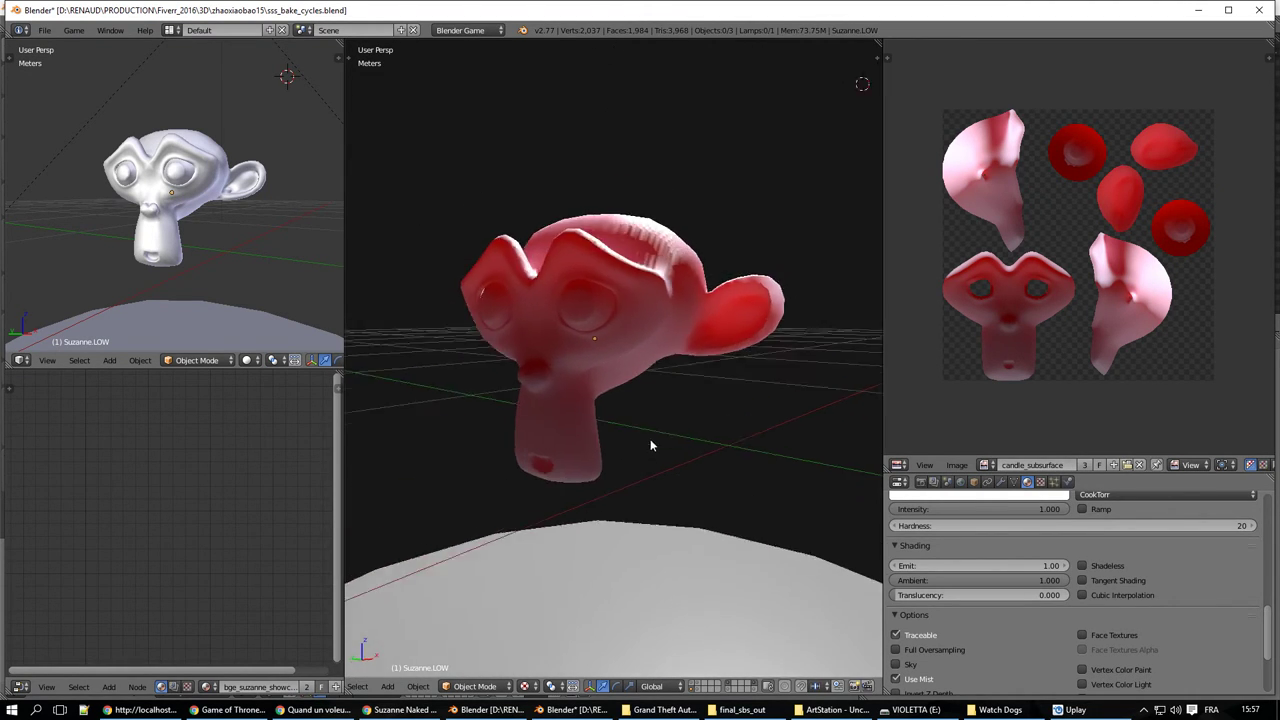
scroll(633, 443, "up", 2)
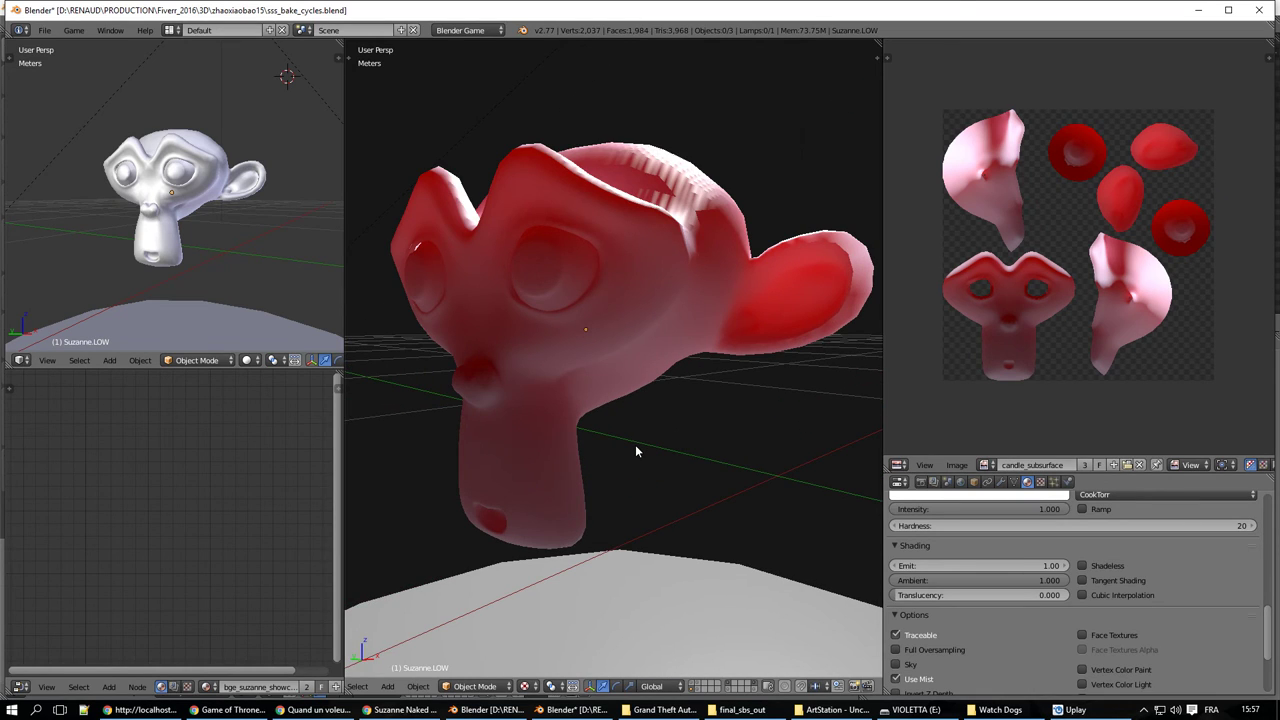